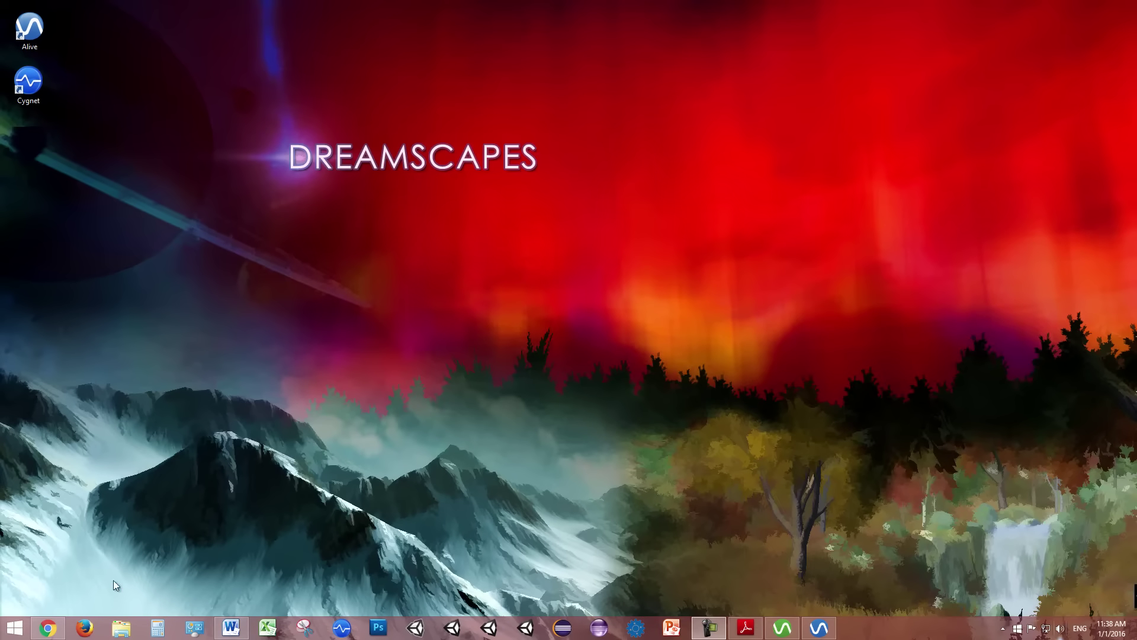
Open the GP8 guide from Alive, examine the battery, sensor and coloured lead connections on page 2, and return to Alive.
{"action": "left_click", "coordinate": [47, 628]}
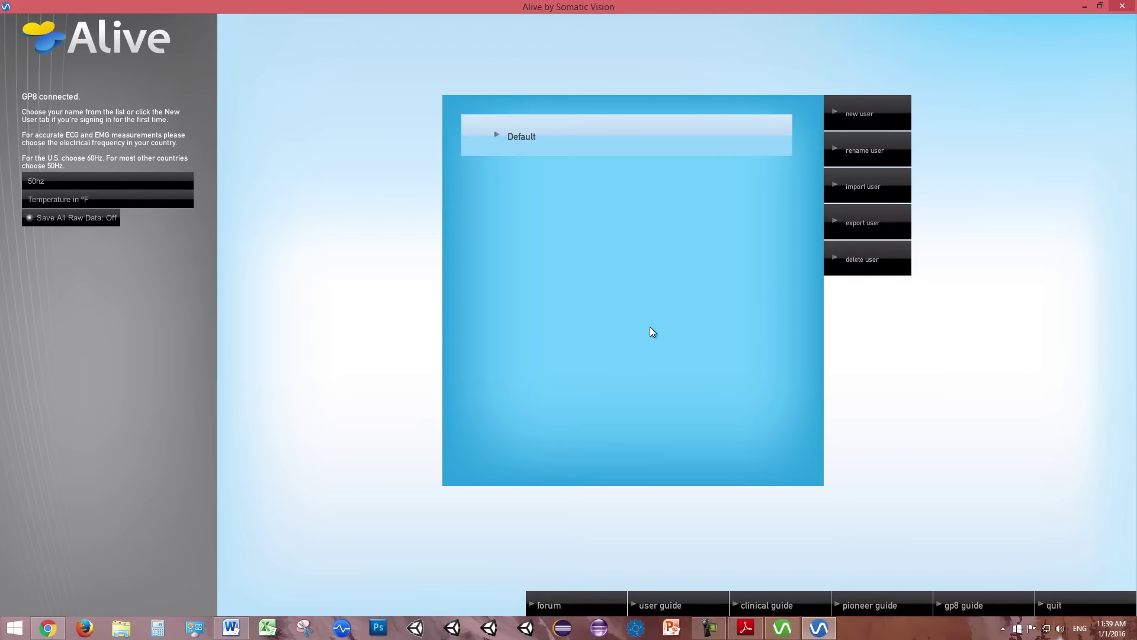
{"action": "left_click", "coordinate": [991, 607]}
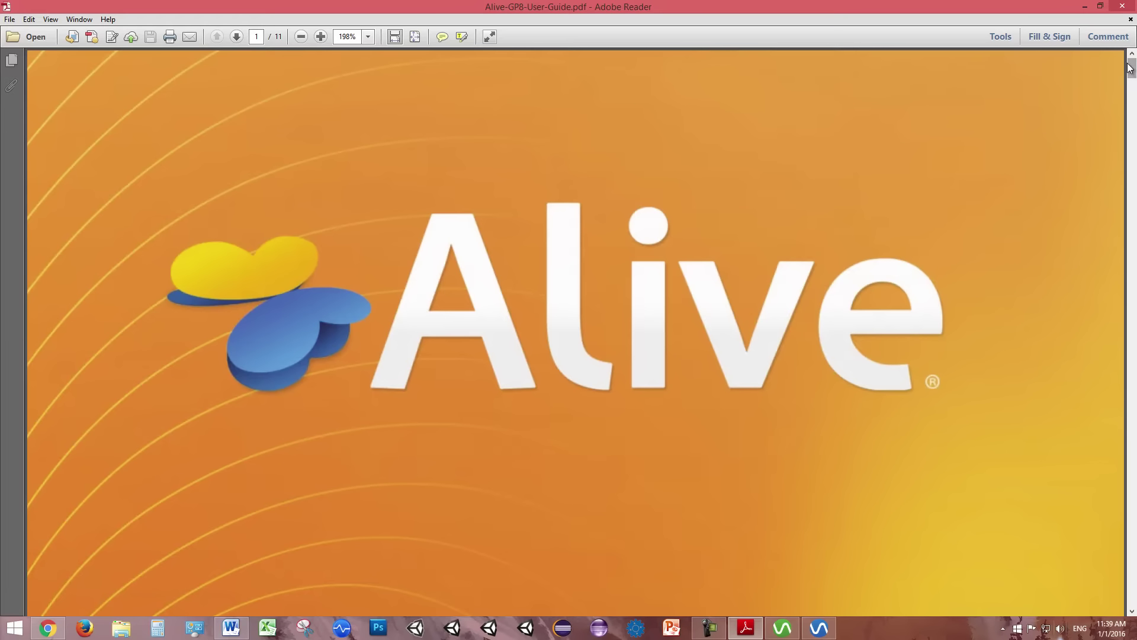
{"action": "left_click_drag", "start_coordinate": [1132, 68], "coordinate": [1132, 126]}
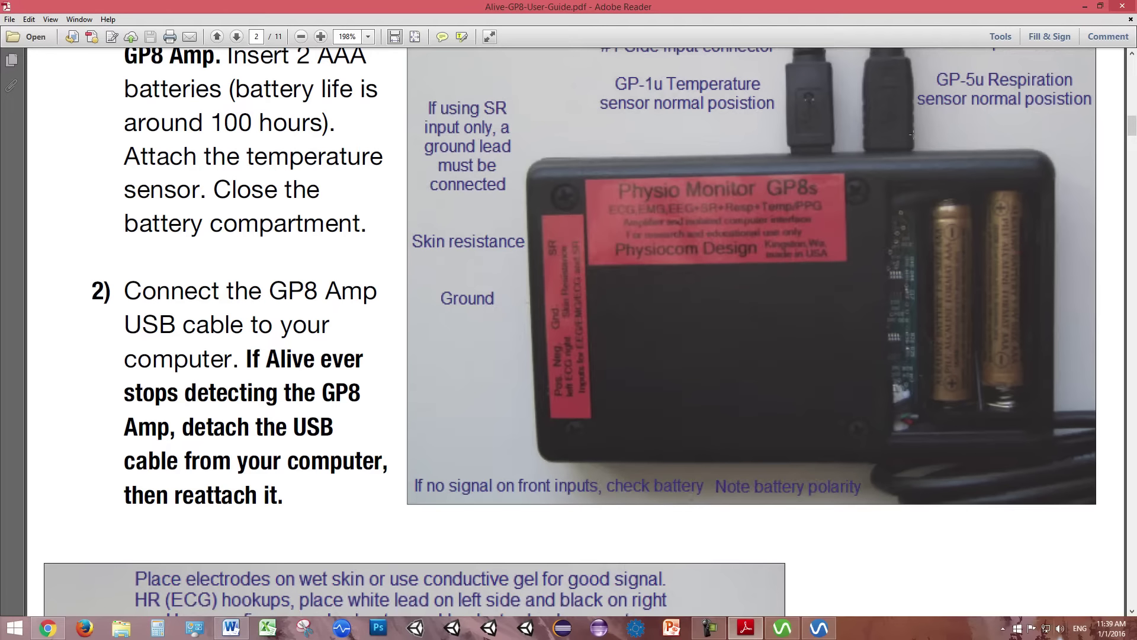
{"action": "left_click_drag", "start_coordinate": [889, 129], "coordinate": [1068, 475]}
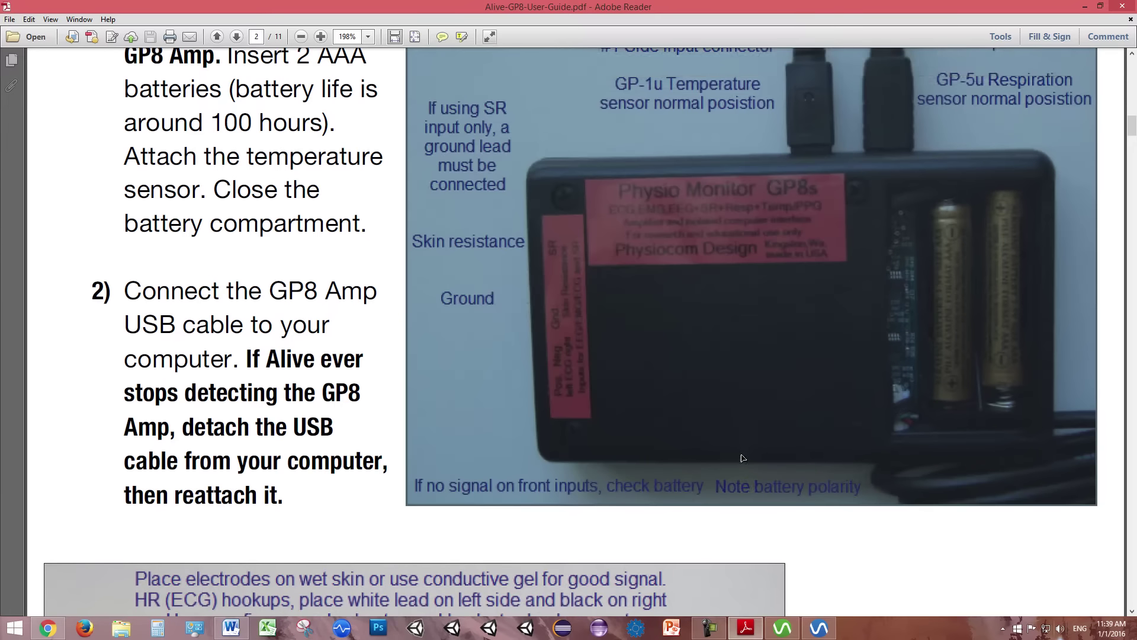
{"action": "scroll", "coordinate": [998, 469], "scroll_direction": "down", "scroll_amount": 10}
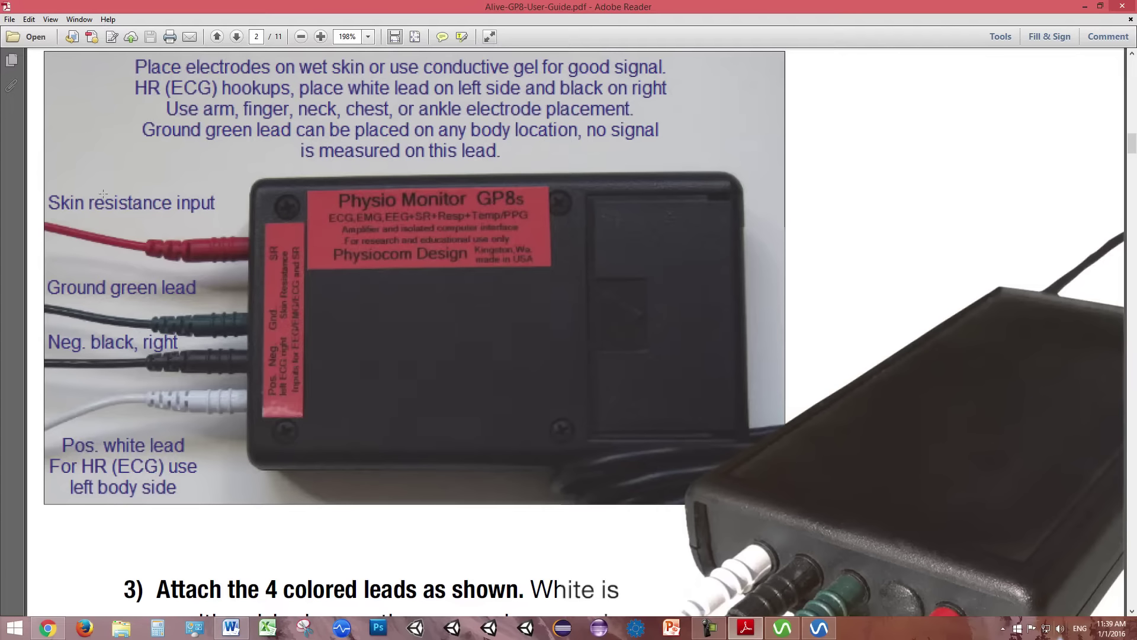
{"action": "left_click_drag", "start_coordinate": [103, 193], "coordinate": [262, 477]}
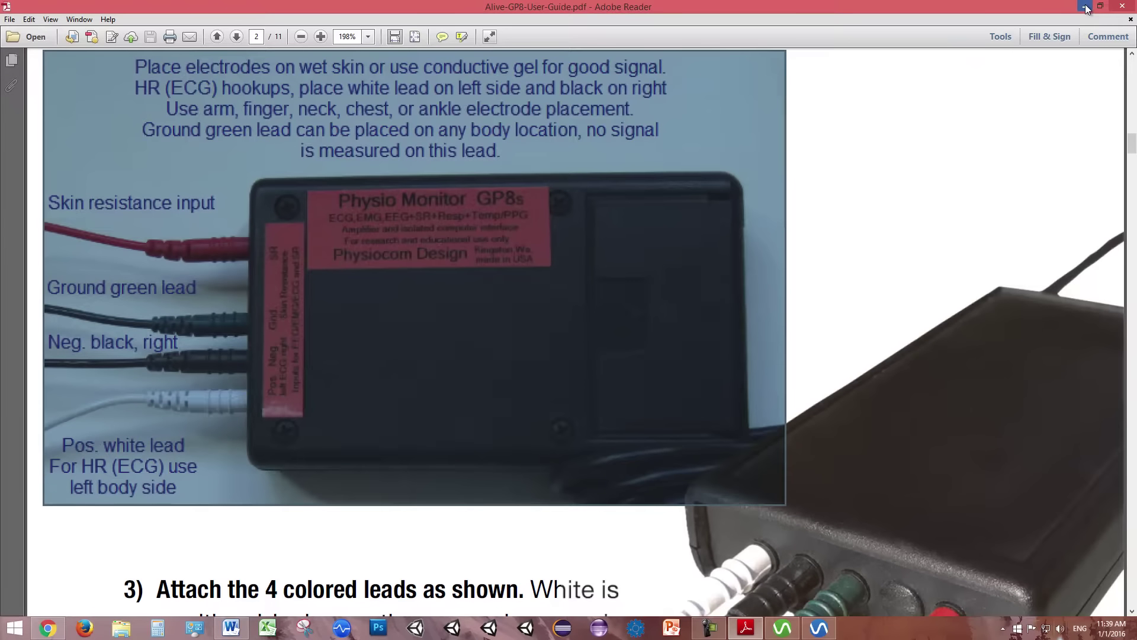
{"action": "left_click", "coordinate": [1085, 7]}
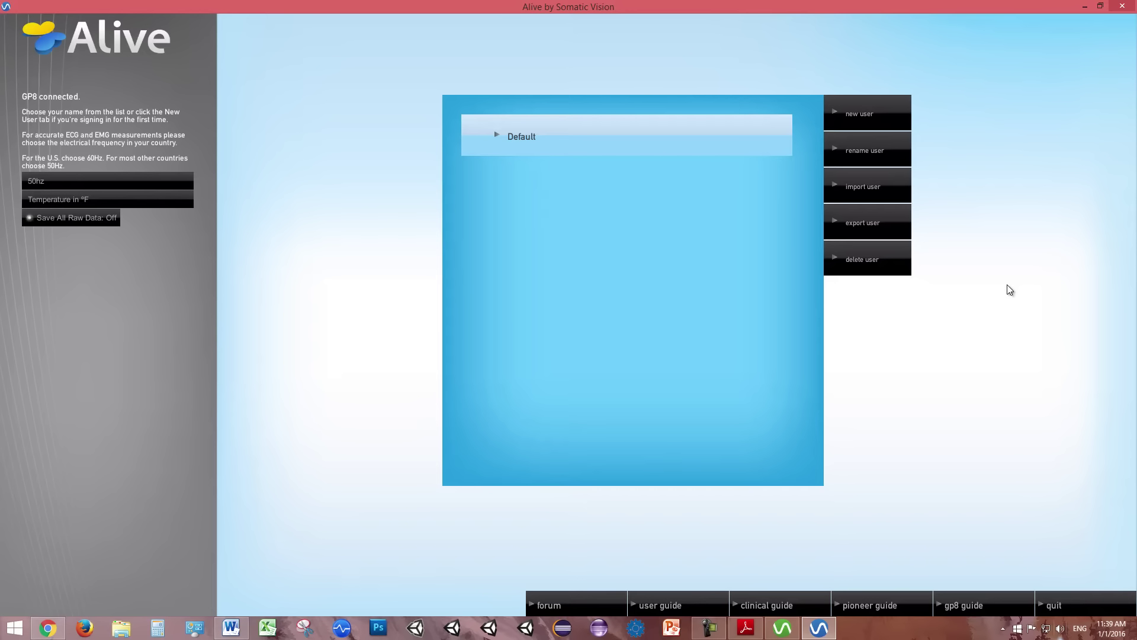
Restart Alive, dismissing the sensor hardware alert, and sign in as the Default user.
{"action": "left_click", "coordinate": [1123, 8]}
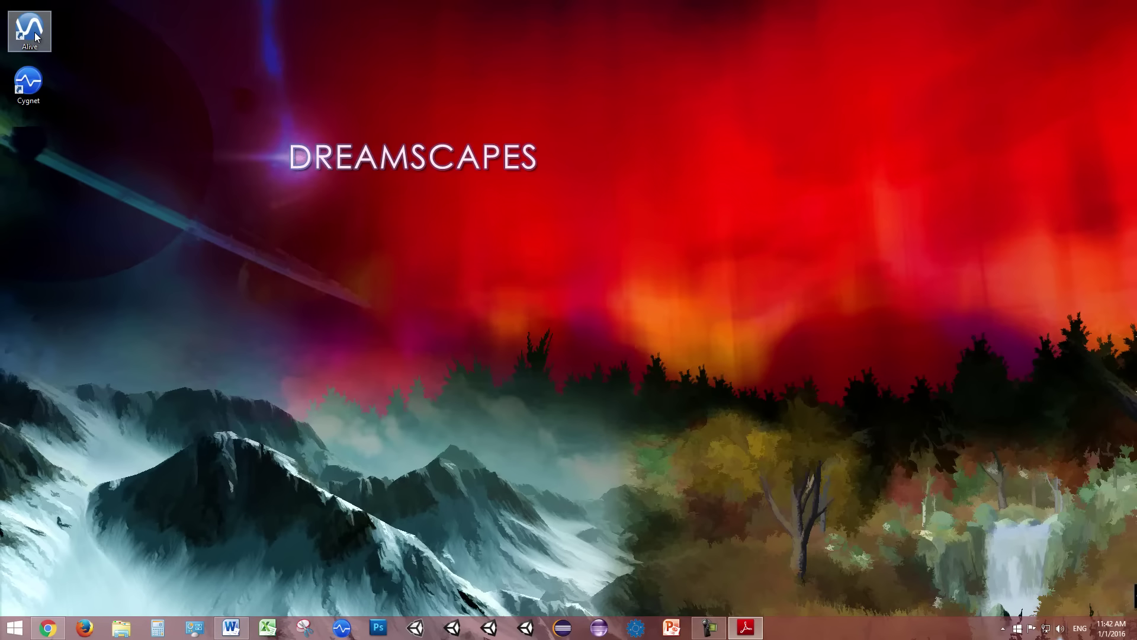
{"action": "double_click", "coordinate": [29, 30]}
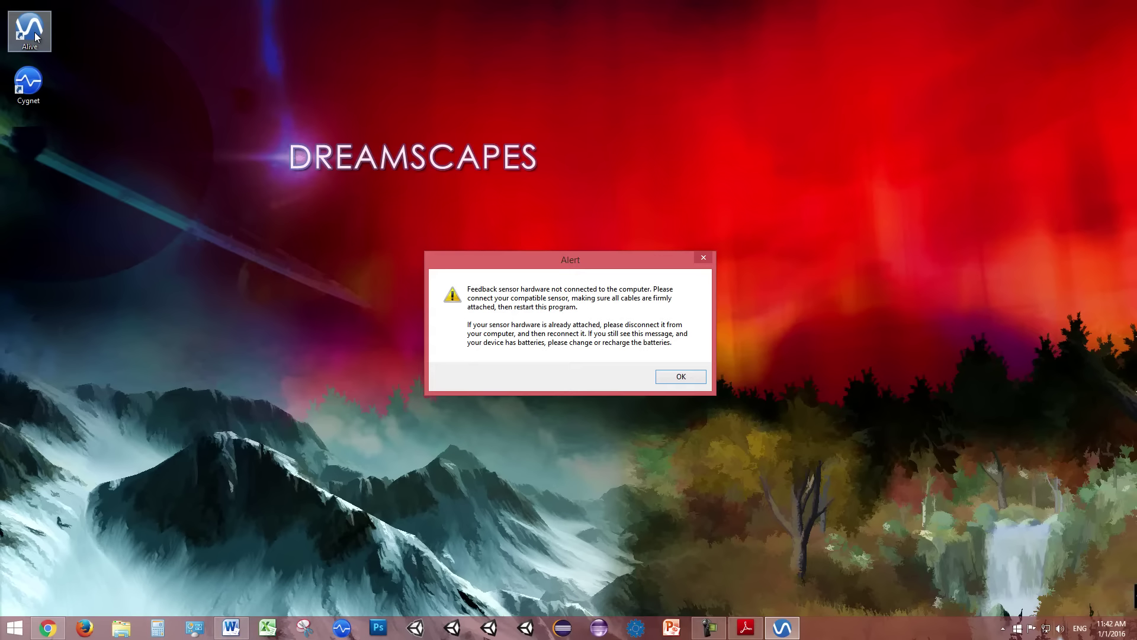
{"action": "left_click", "coordinate": [691, 375]}
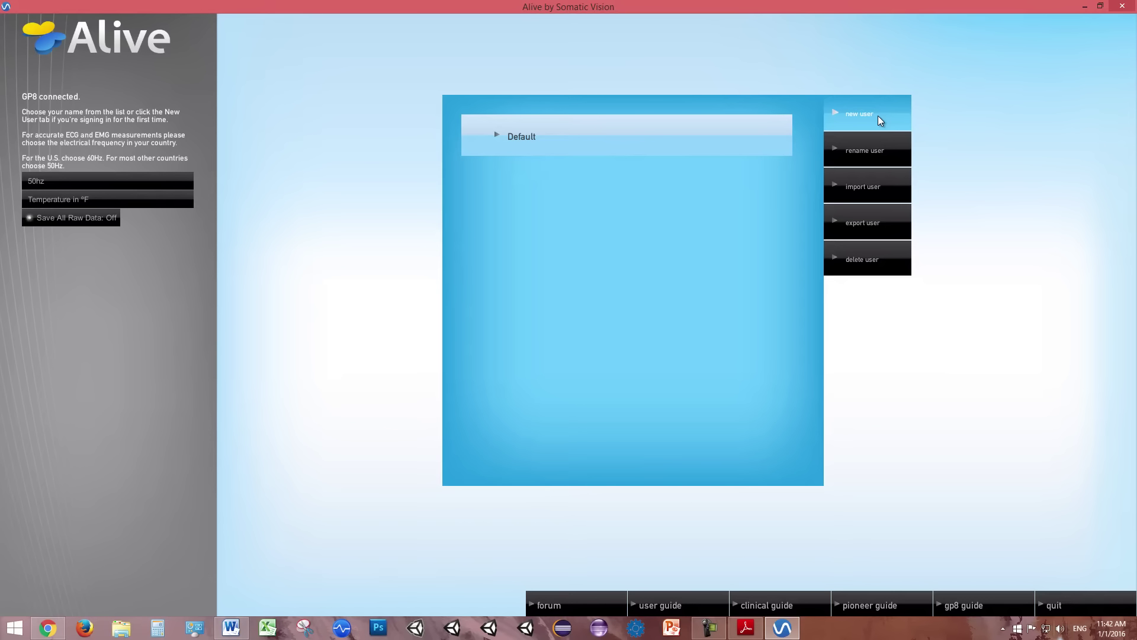
{"action": "left_click", "coordinate": [717, 132]}
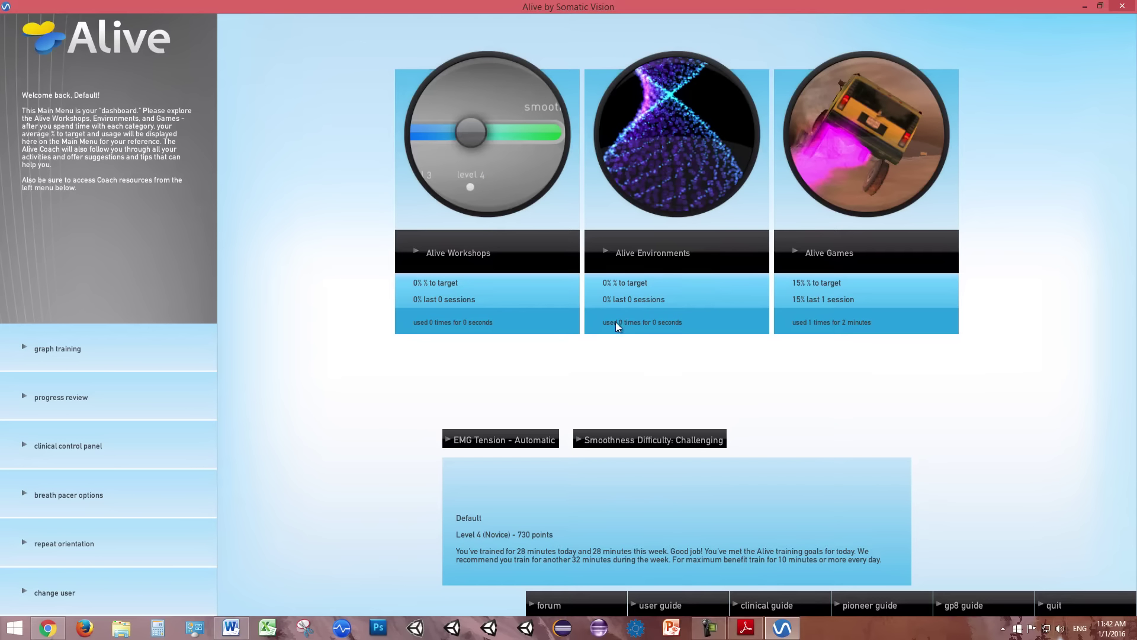
Set the feedback measurement to Temperature - Automatic and look over the available Alive Games.
{"action": "left_click", "coordinate": [528, 441]}
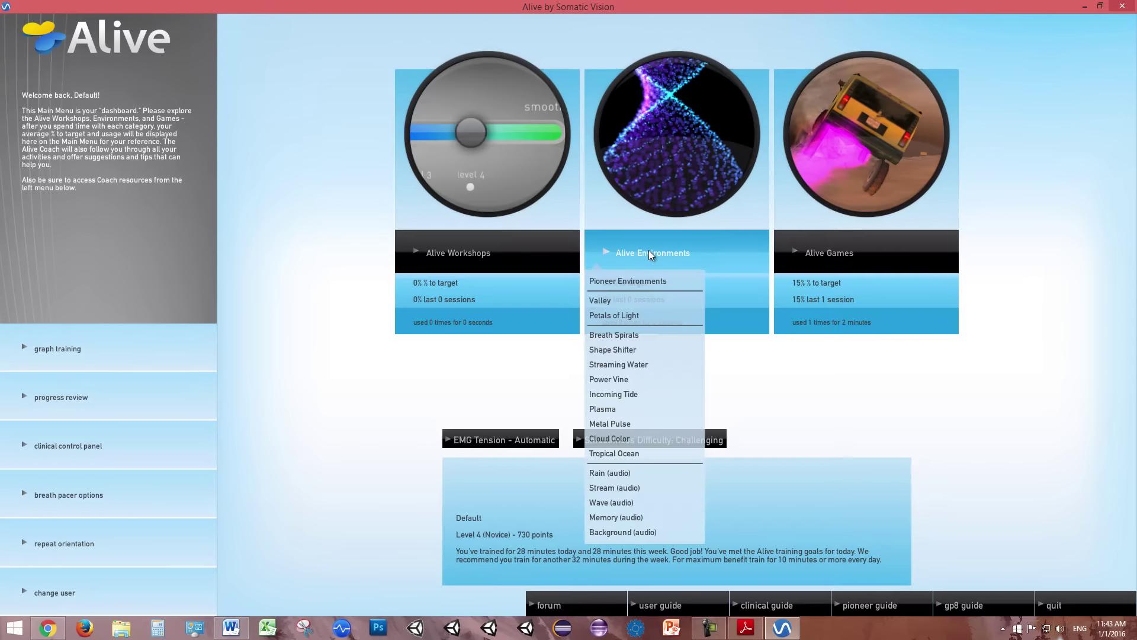
{"action": "mouse_move", "coordinate": [832, 256]}
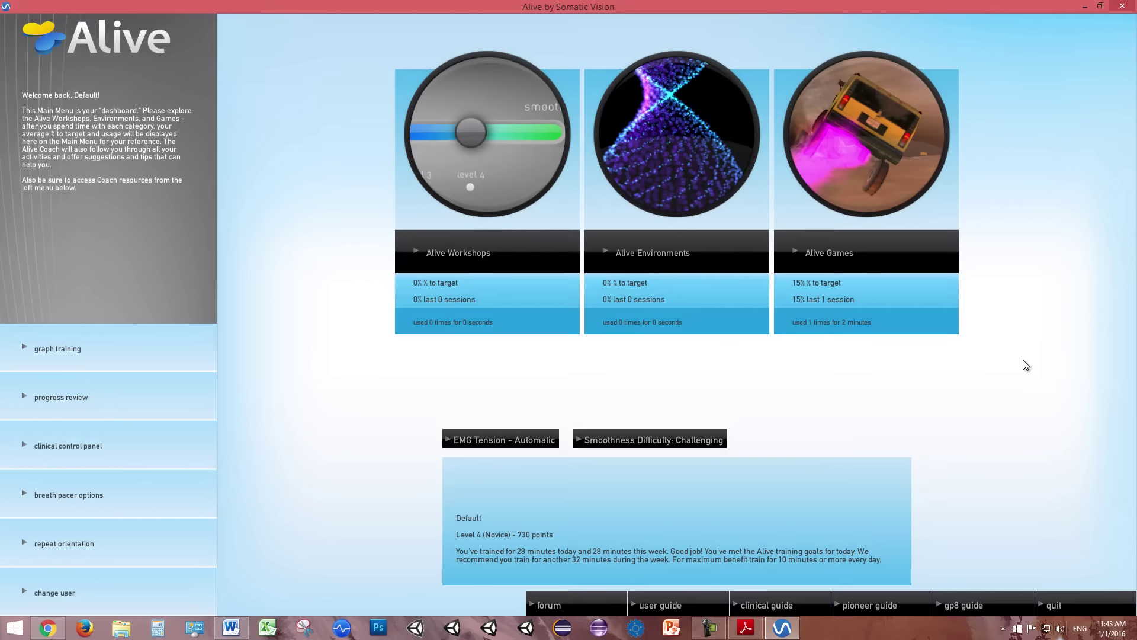
{"action": "left_click", "coordinate": [522, 440]}
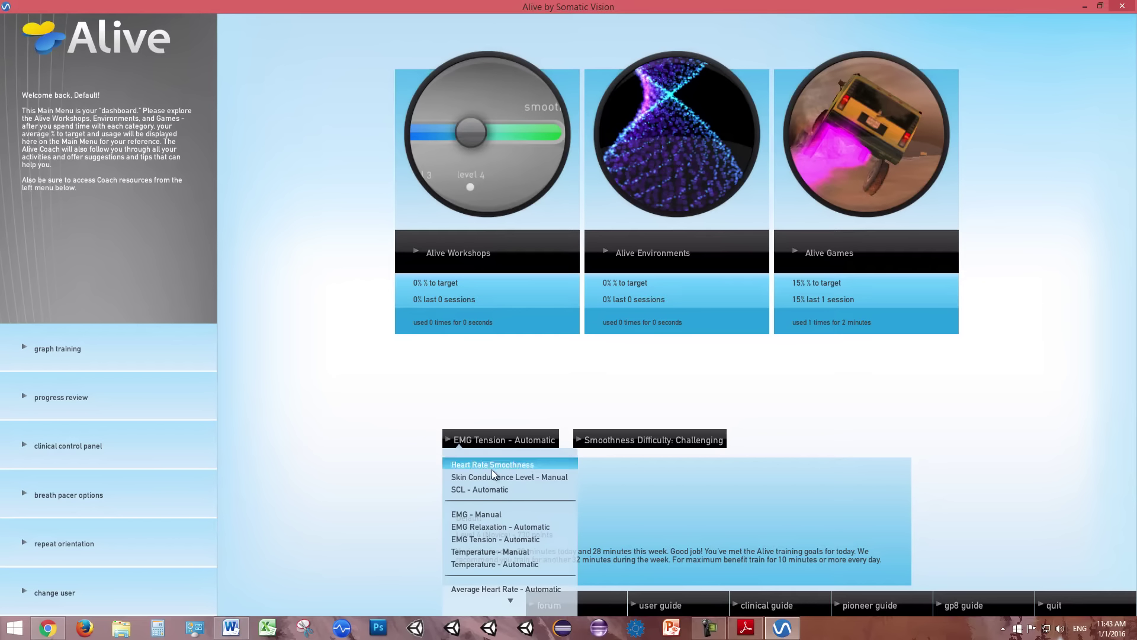
{"action": "left_click", "coordinate": [523, 567]}
{"action": "left_click", "coordinate": [840, 253]}
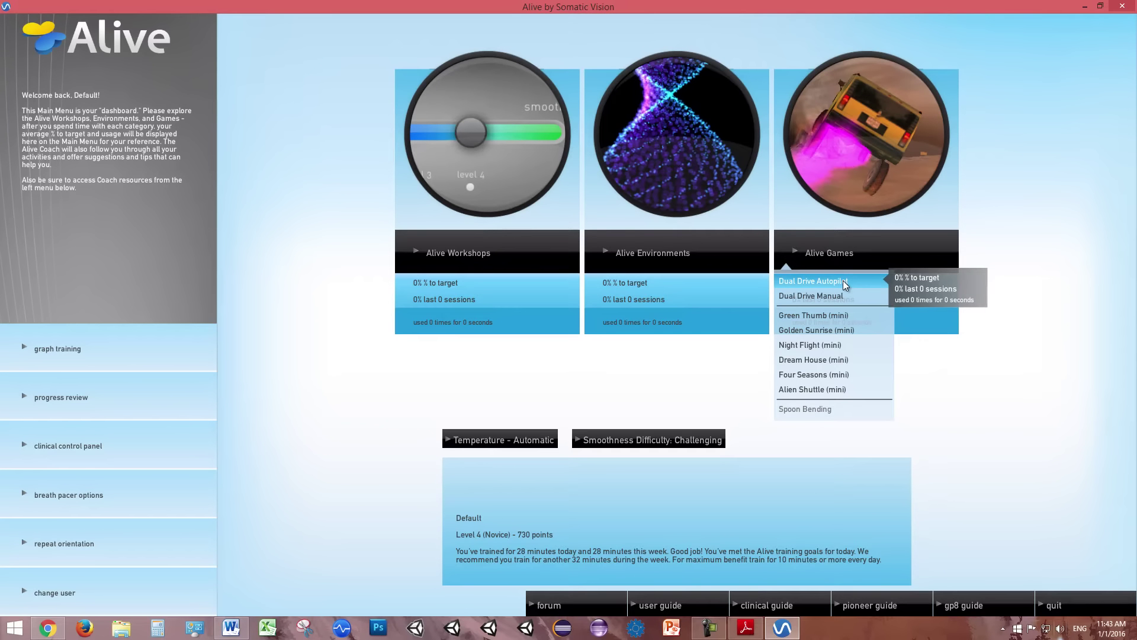
{"action": "left_click", "coordinate": [940, 412]}
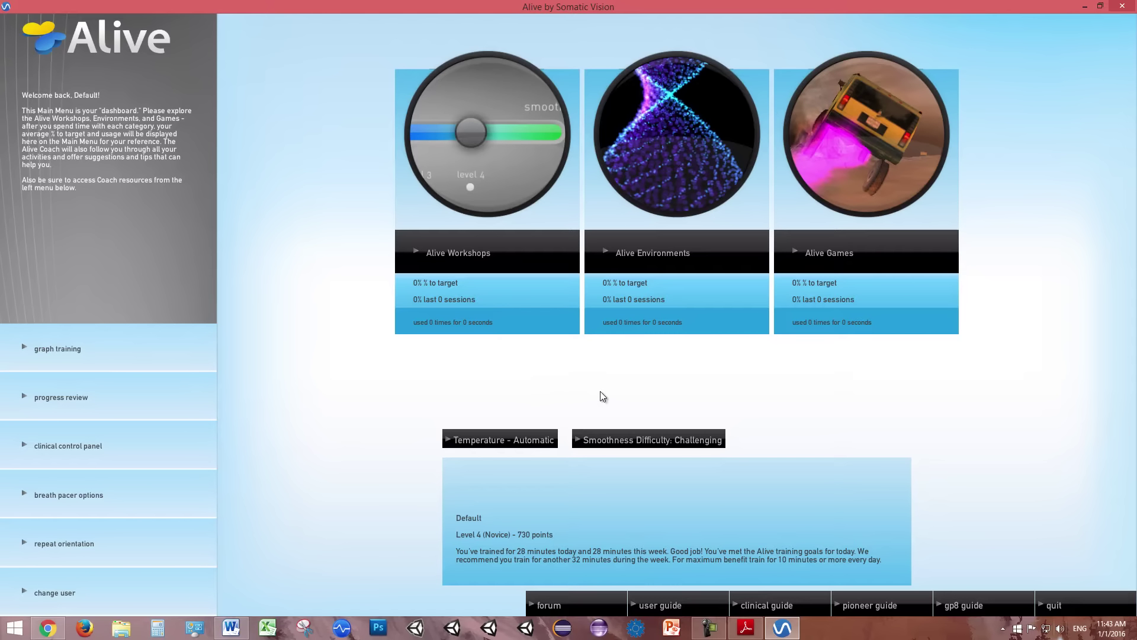
Change the Smoothness Difficulty to Standard and back to Challenging.
{"action": "mouse_move", "coordinate": [640, 440]}
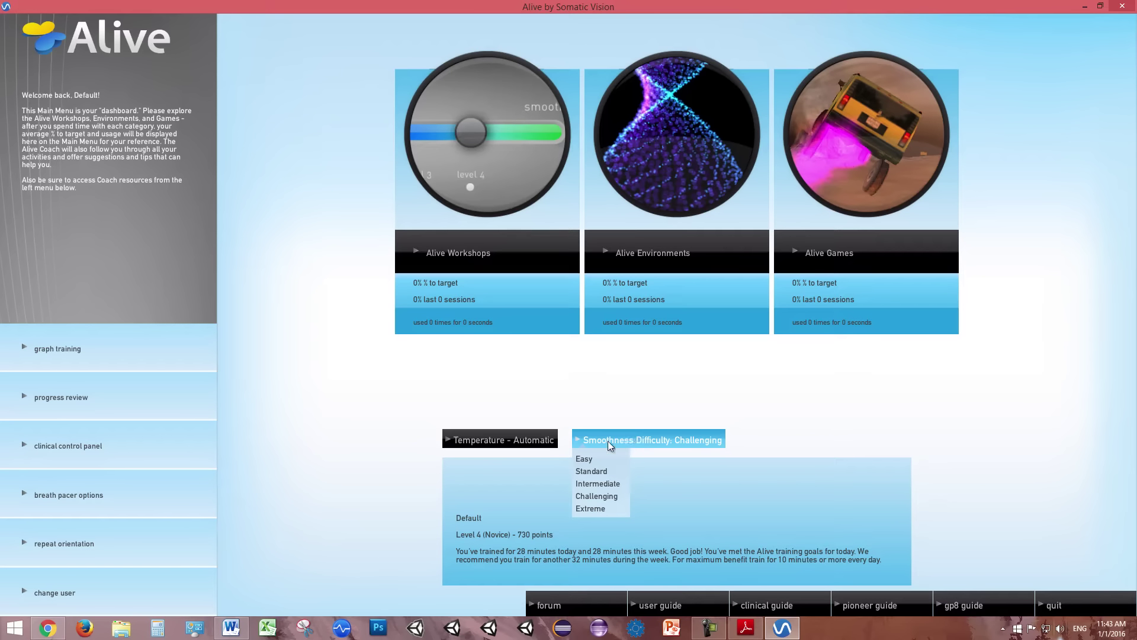
{"action": "left_click", "coordinate": [604, 472]}
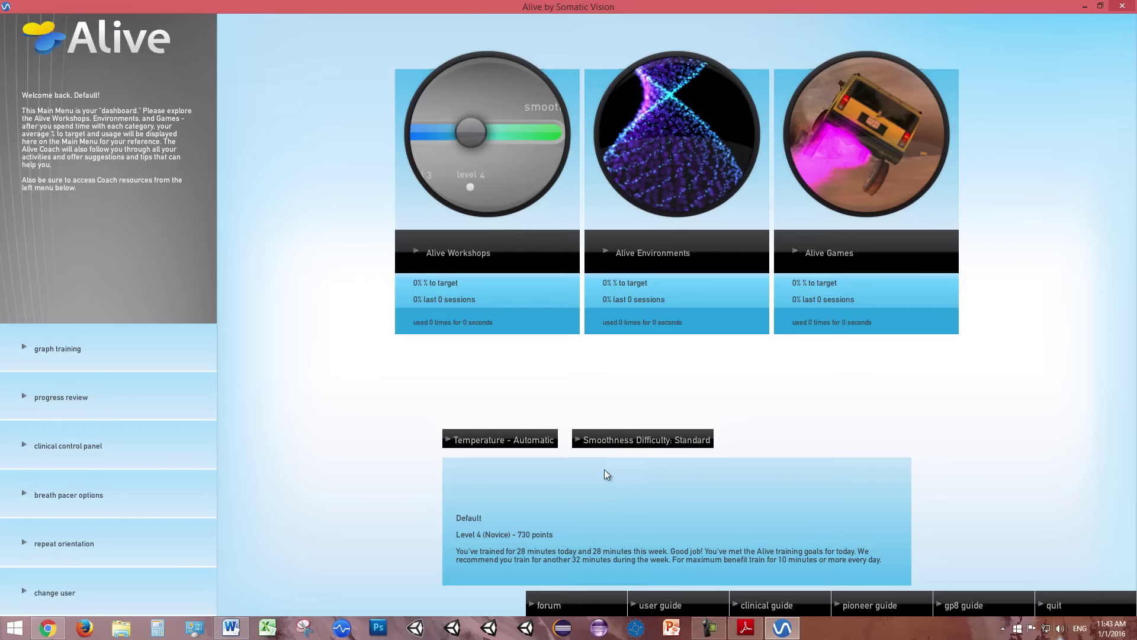
{"action": "mouse_move", "coordinate": [701, 443]}
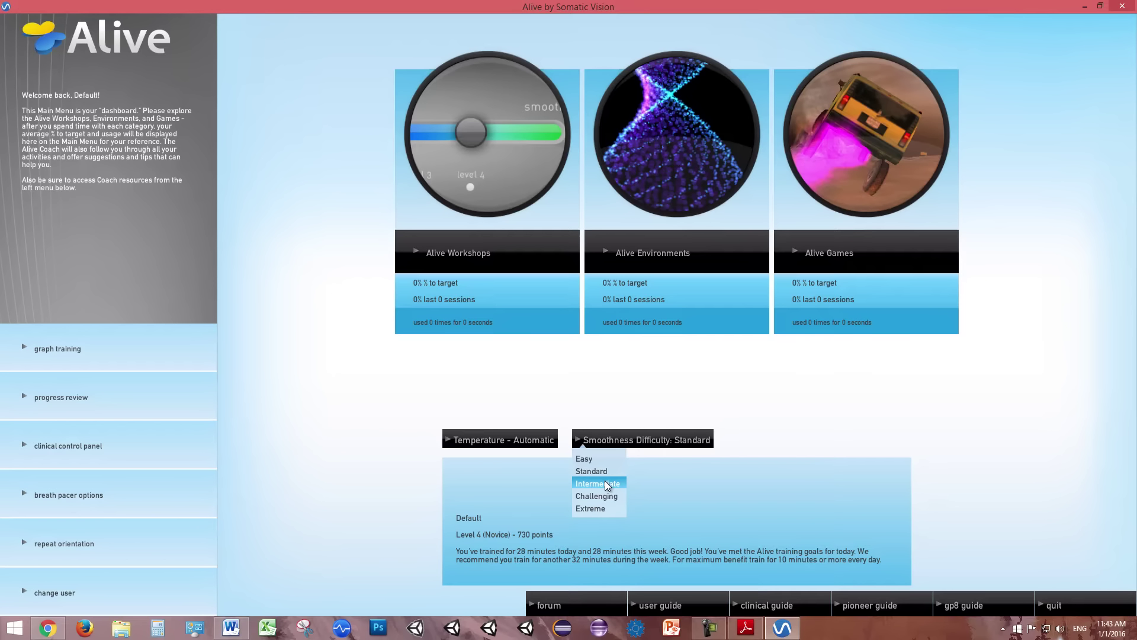
{"action": "left_click", "coordinate": [611, 497]}
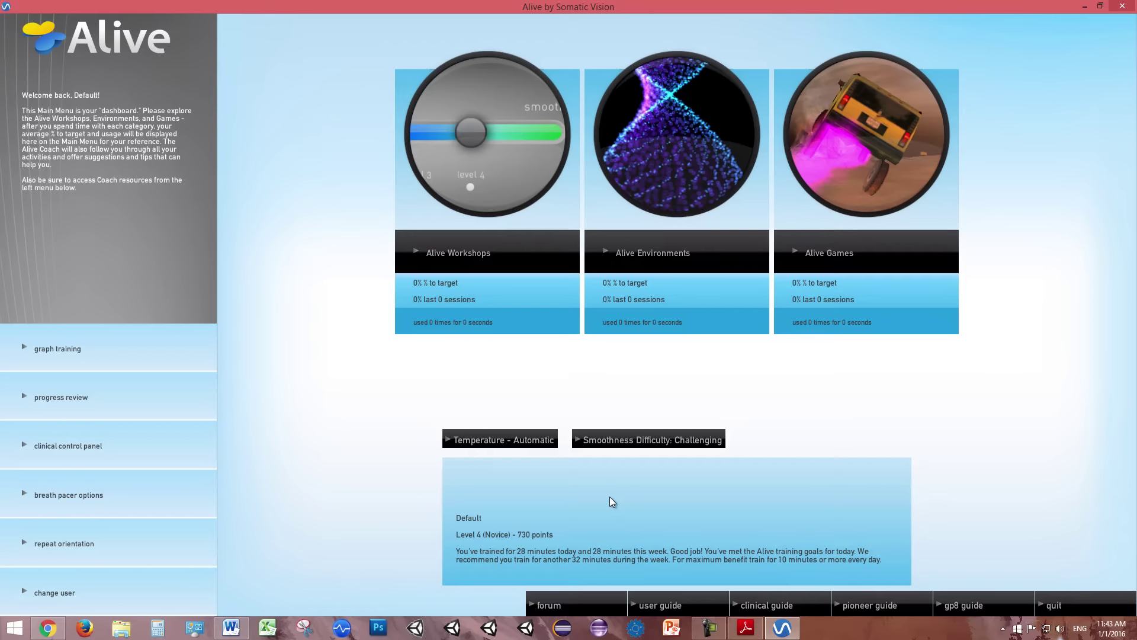
Switch to the GP8 guide in Adobe Reader and examine the wrist electrode placement for ECG and the permanent electrodes section.
{"action": "key", "text": "alt+Tab"}
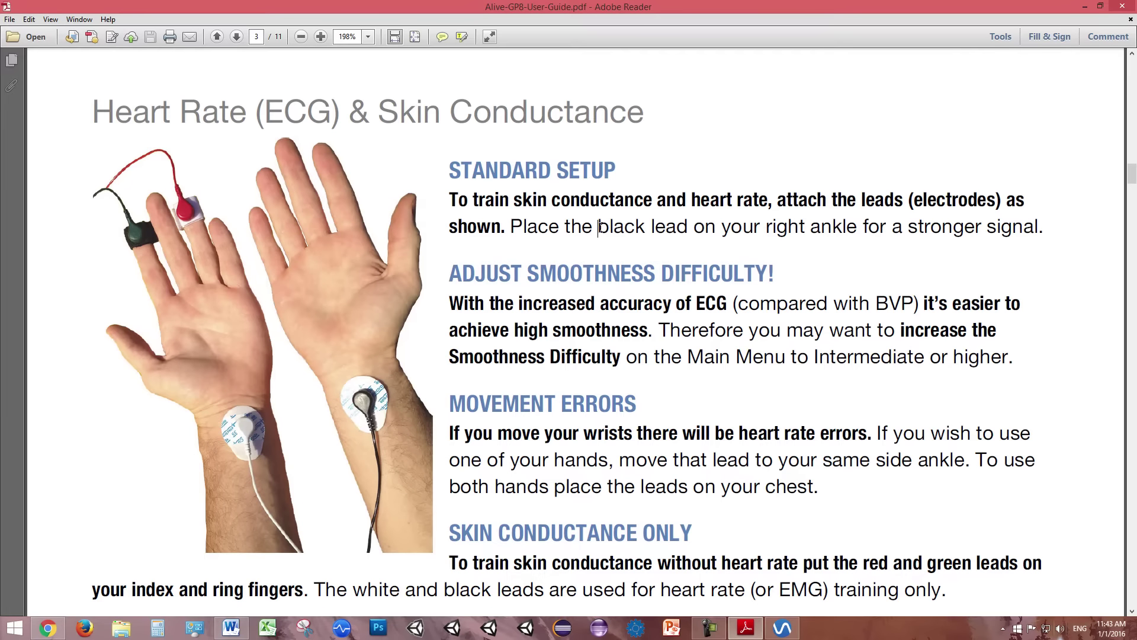
{"action": "left_click_drag", "start_coordinate": [132, 338], "coordinate": [431, 519]}
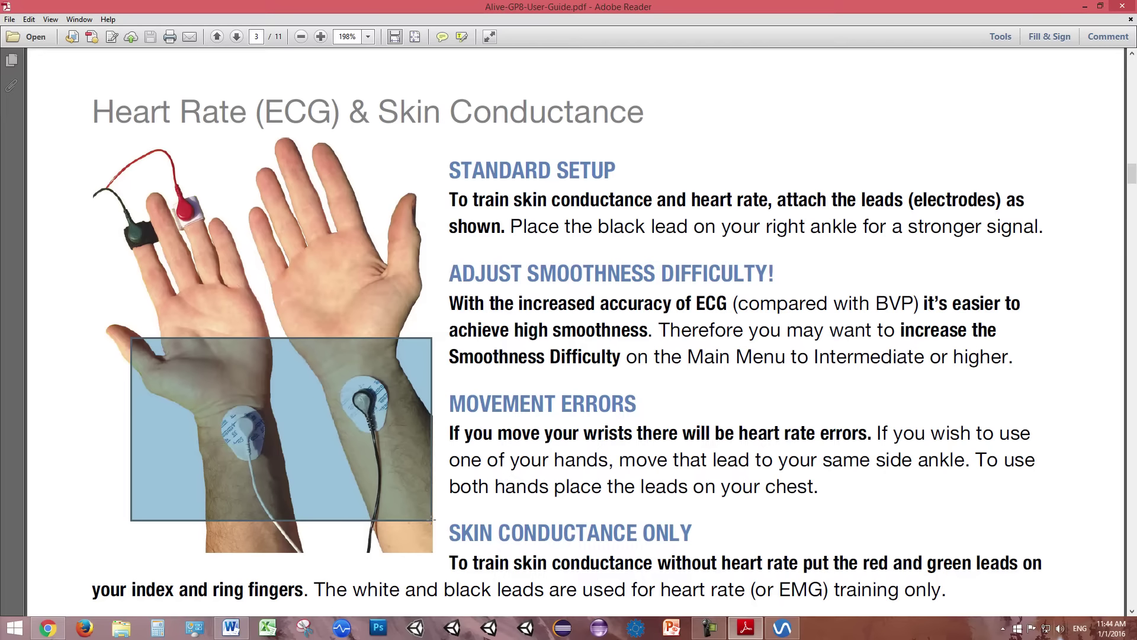
{"action": "left_click", "coordinate": [475, 454]}
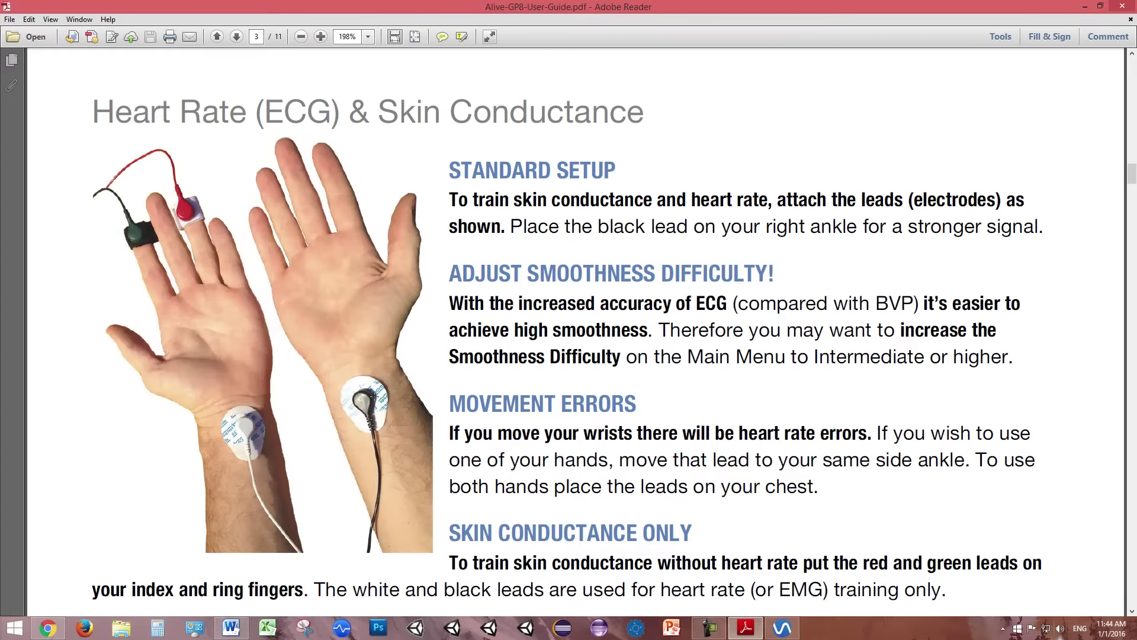
{"action": "left_click_drag", "start_coordinate": [1132, 180], "coordinate": [1132, 198]}
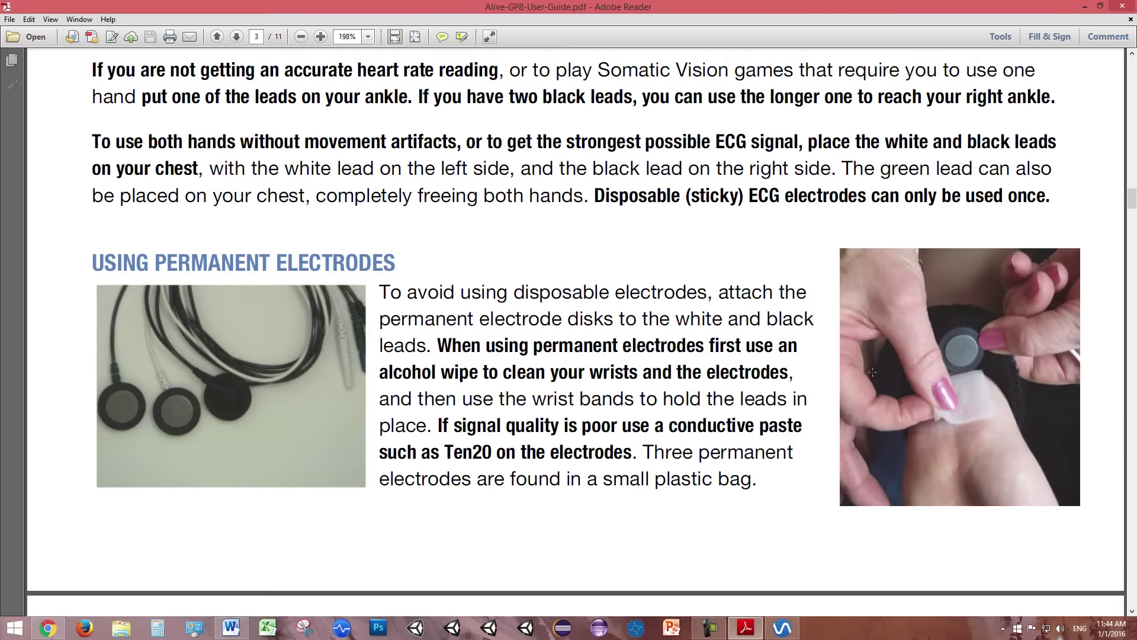
{"action": "left_click", "coordinate": [1064, 459]}
Examine the finger lead placement for skin conductance on page 3 and the ECG signal quality examples on page 4.
{"action": "left_click_drag", "start_coordinate": [1132, 209], "coordinate": [1133, 229]}
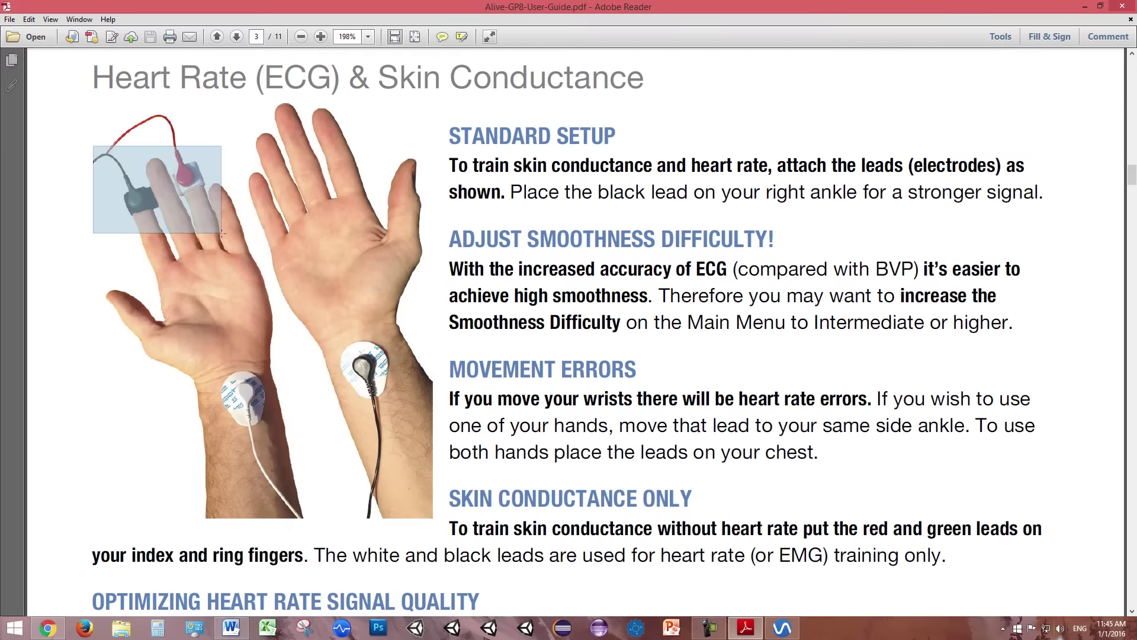
{"action": "left_click_drag", "start_coordinate": [151, 225], "coordinate": [153, 222]}
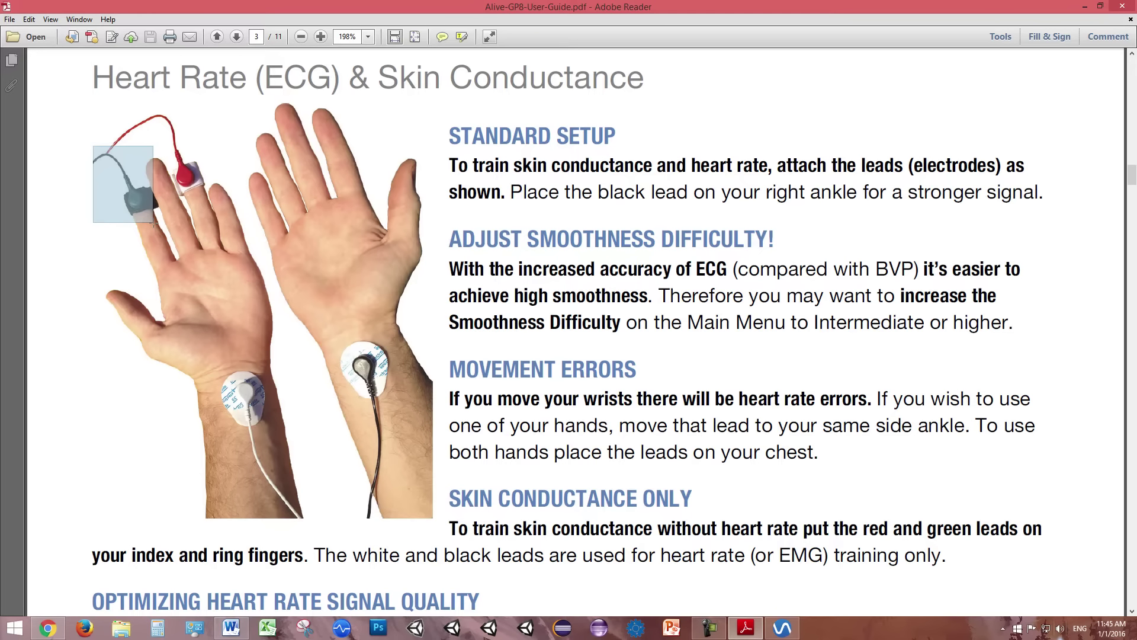
{"action": "left_click_drag", "start_coordinate": [154, 222], "coordinate": [244, 229]}
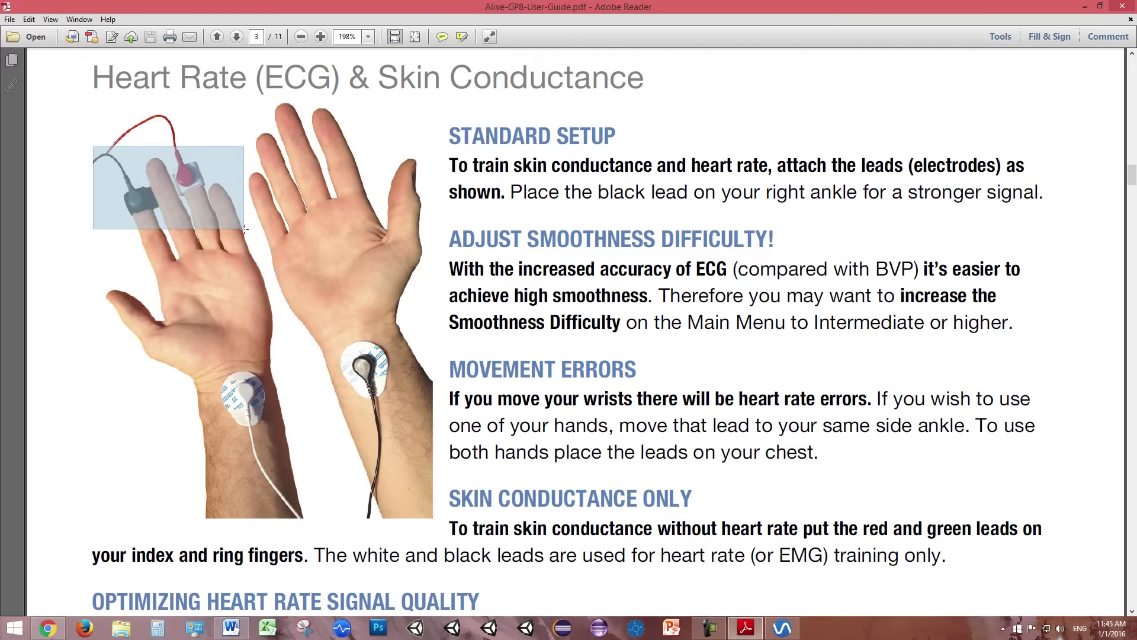
{"action": "left_click_drag", "start_coordinate": [244, 229], "coordinate": [245, 230]}
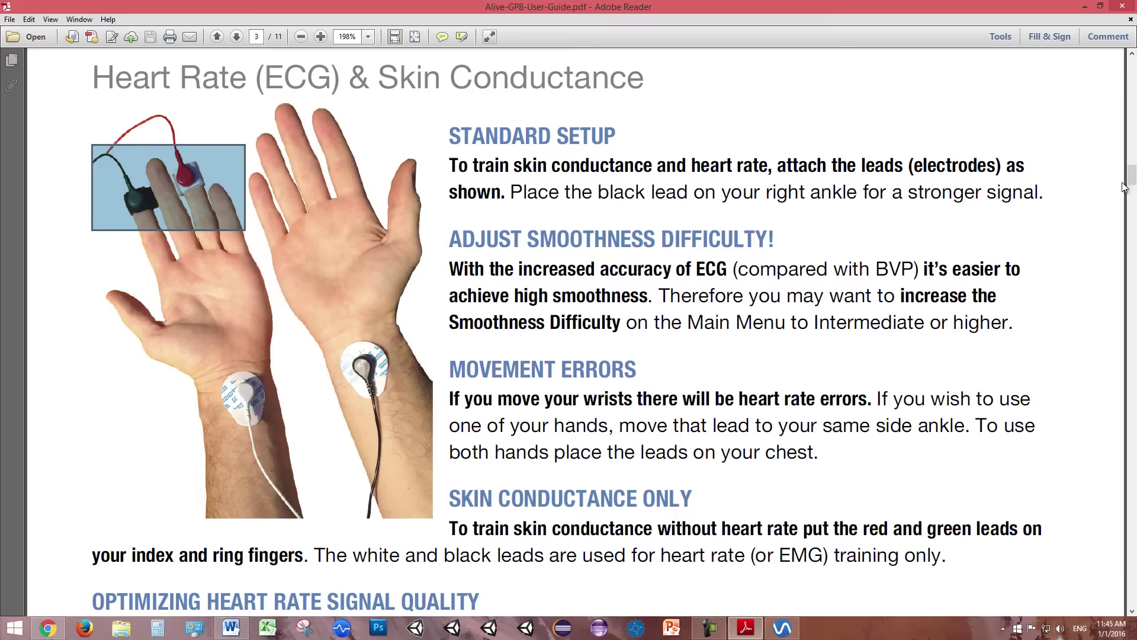
{"action": "left_click_drag", "start_coordinate": [1132, 176], "coordinate": [1132, 226]}
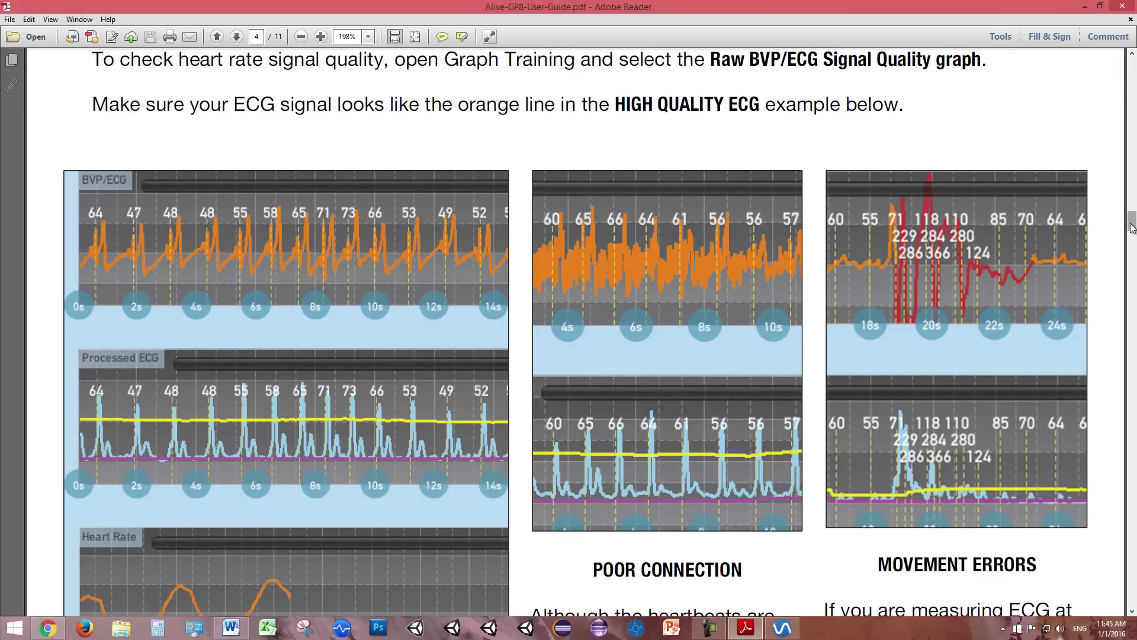
Switch to Alive, display the Raw BVP/ECG Signal Quality graphs in Graph Training and start a session.
{"action": "left_click", "coordinate": [793, 633]}
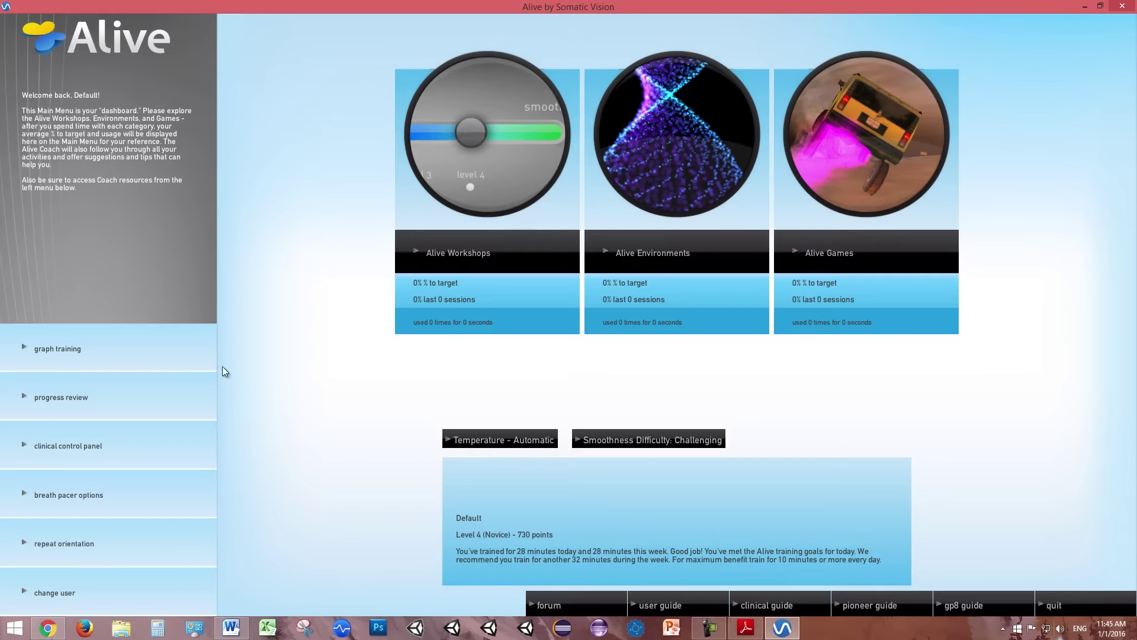
{"action": "left_click", "coordinate": [194, 353]}
{"action": "left_click", "coordinate": [300, 44]}
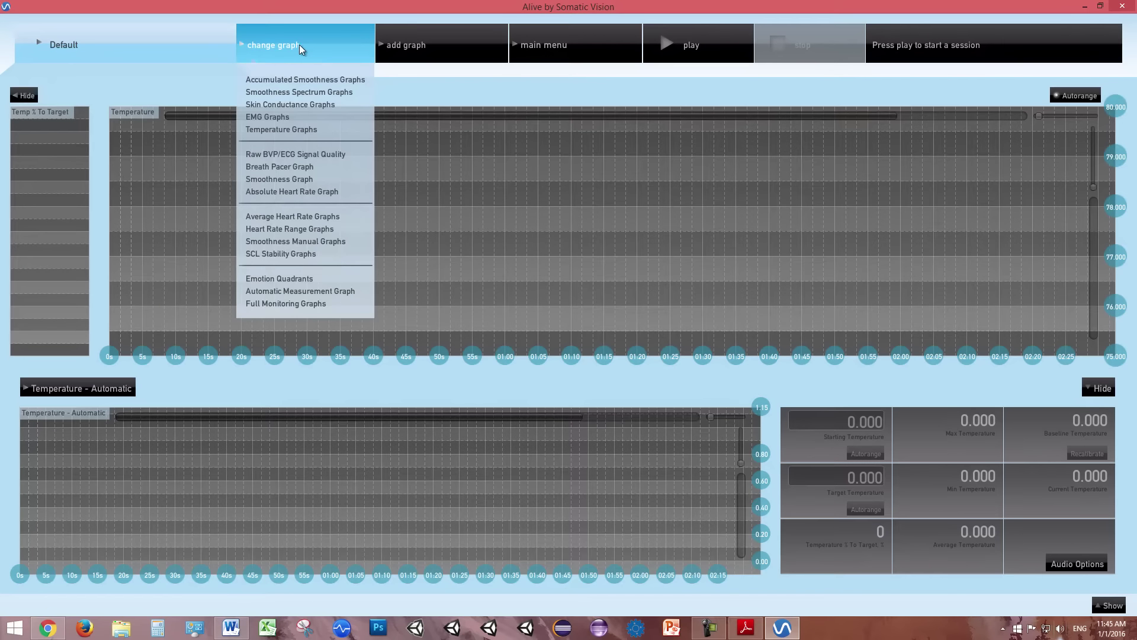
{"action": "left_click", "coordinate": [320, 154]}
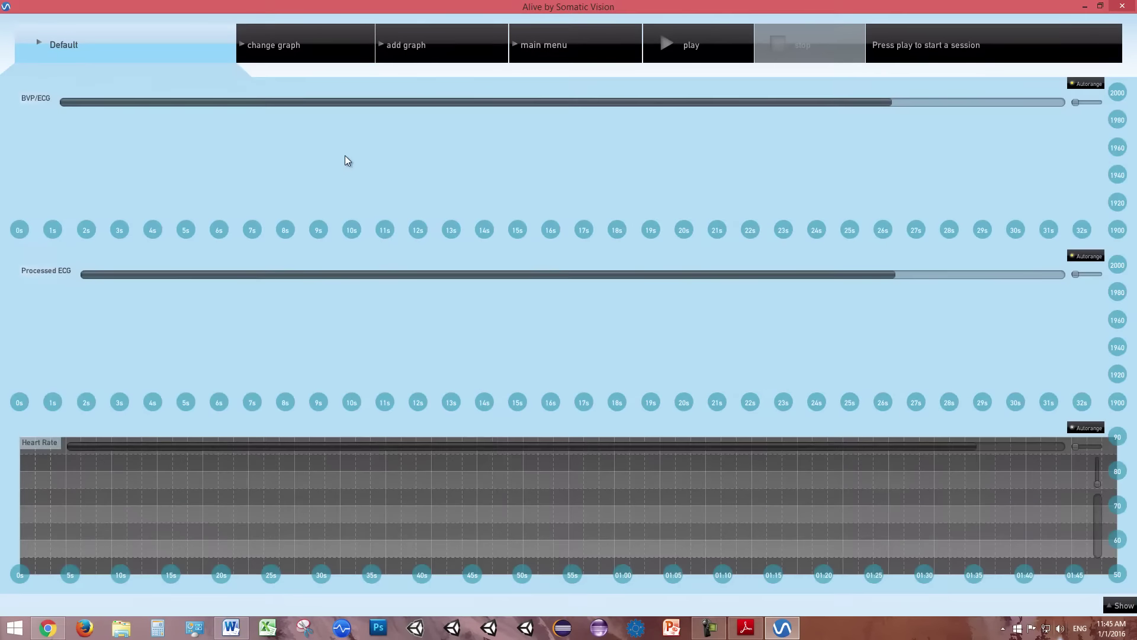
{"action": "left_click", "coordinate": [687, 44]}
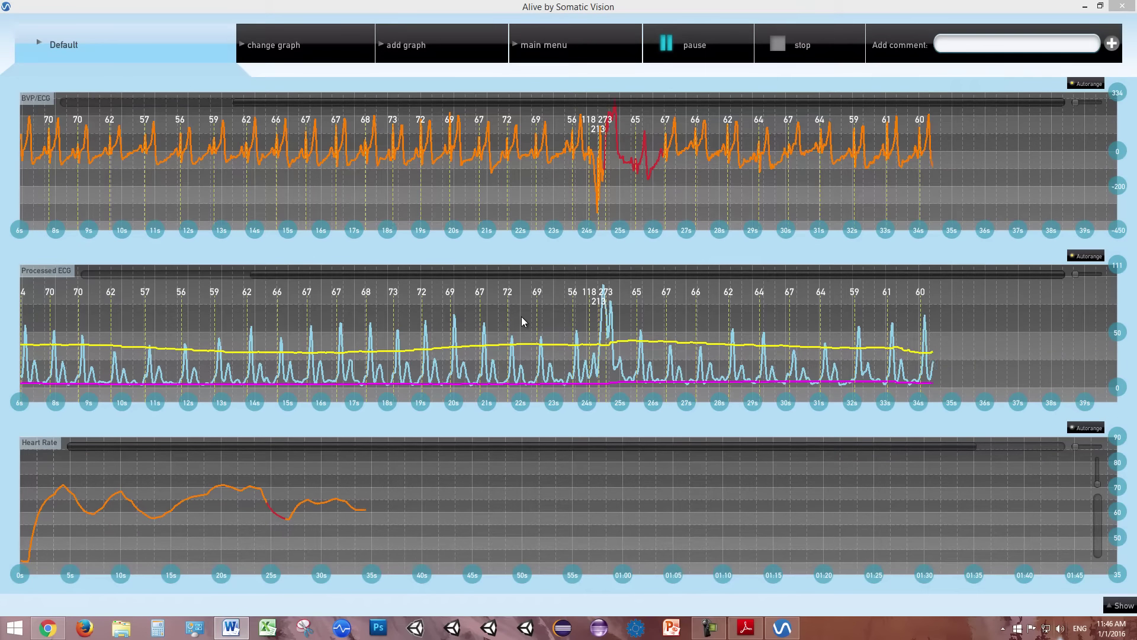
Show the heart rate and pacer panel beneath the graphs and switch the session to the Accumulated Smoothness Graphs.
{"action": "left_click", "coordinate": [1114, 609]}
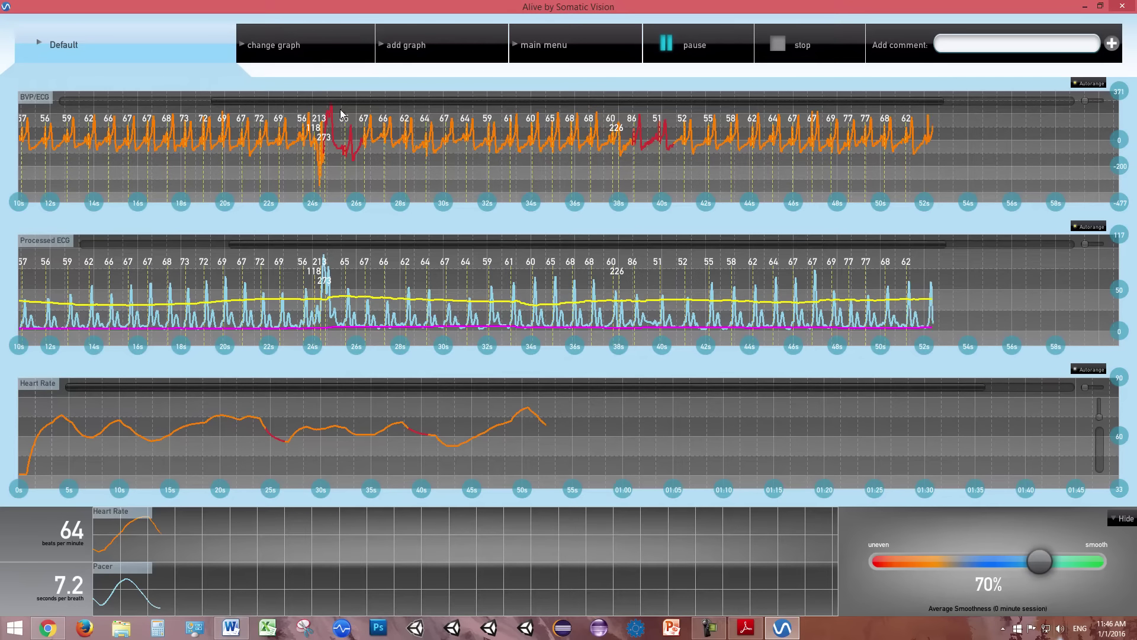
{"action": "left_click", "coordinate": [294, 52]}
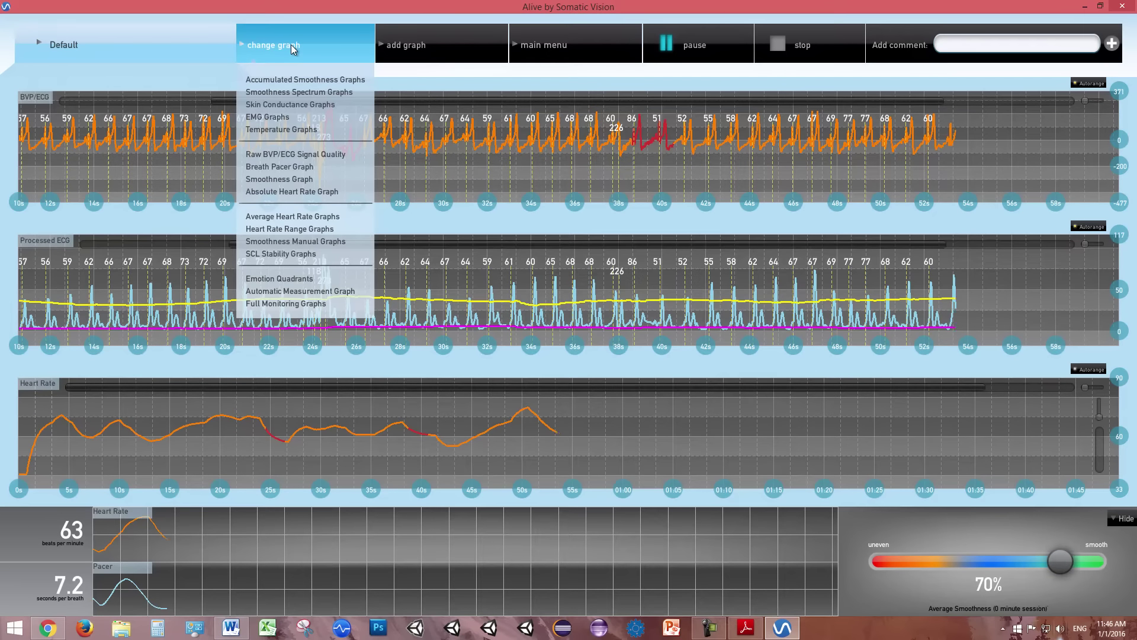
{"action": "left_click", "coordinate": [312, 80]}
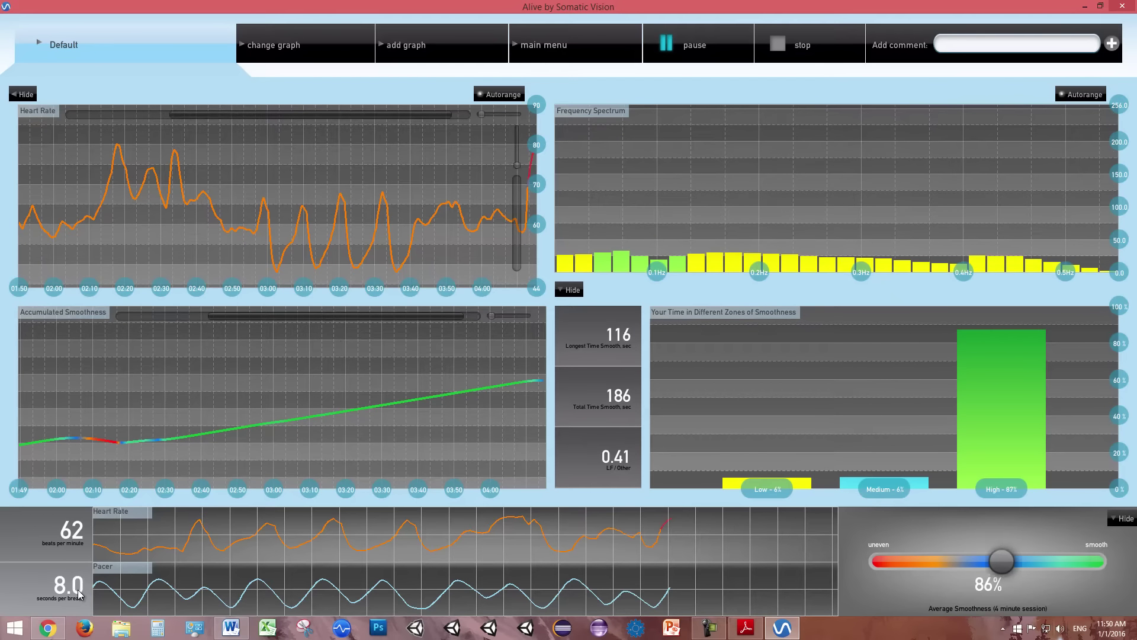
Open the Adaptive Breath Pacer setting in the Clinical Control Panel and adjust the pacer's seconds per breath in Graph Training.
{"action": "left_click", "coordinate": [617, 45]}
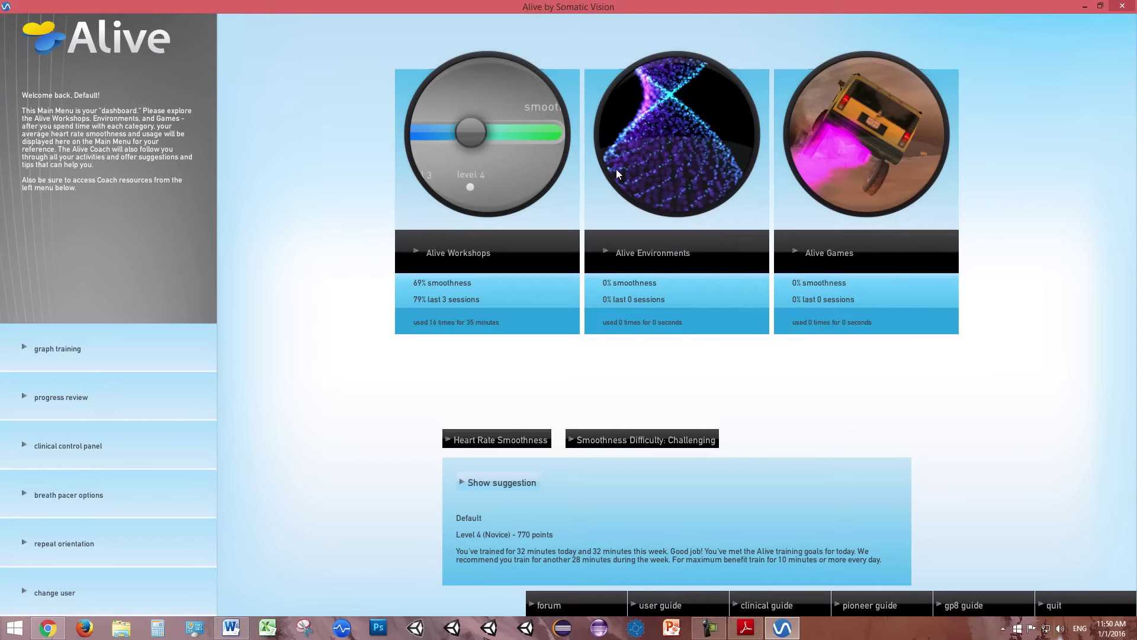
{"action": "left_click", "coordinate": [165, 449]}
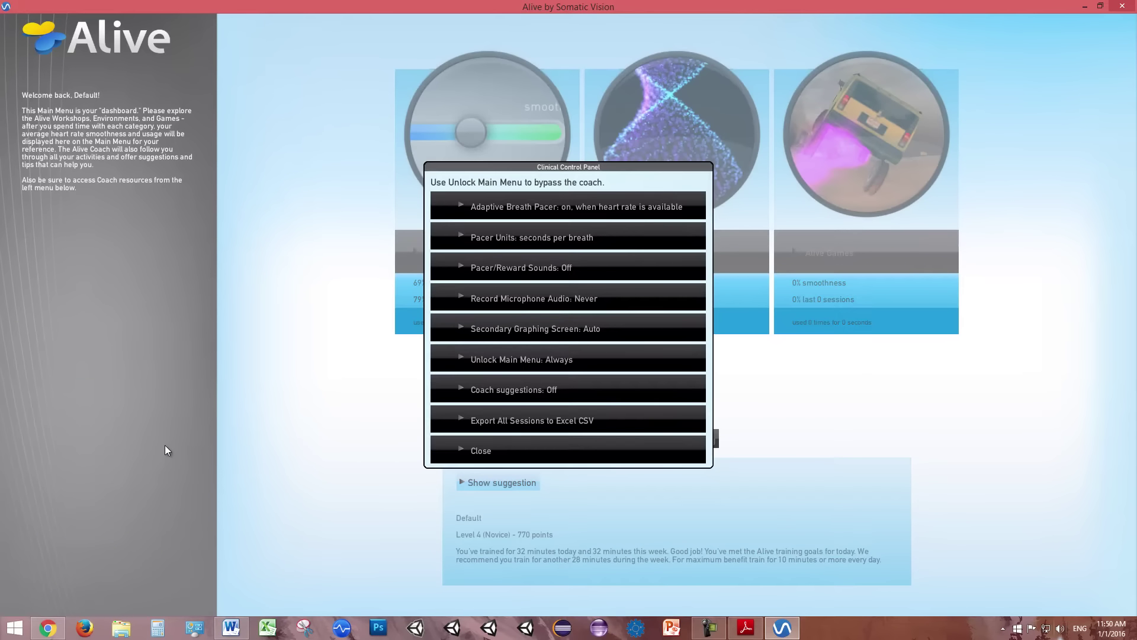
{"action": "left_click", "coordinate": [507, 203]}
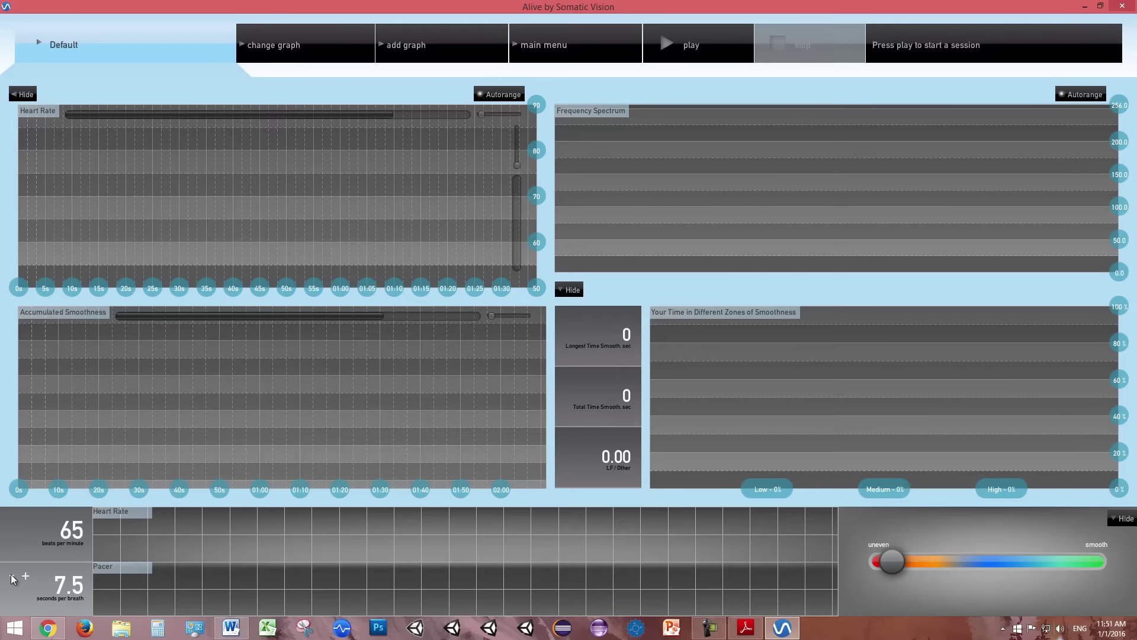
{"action": "left_click", "coordinate": [12, 578]}
{"action": "scroll", "coordinate": [59, 588], "scroll_direction": "down", "scroll_amount": 7}
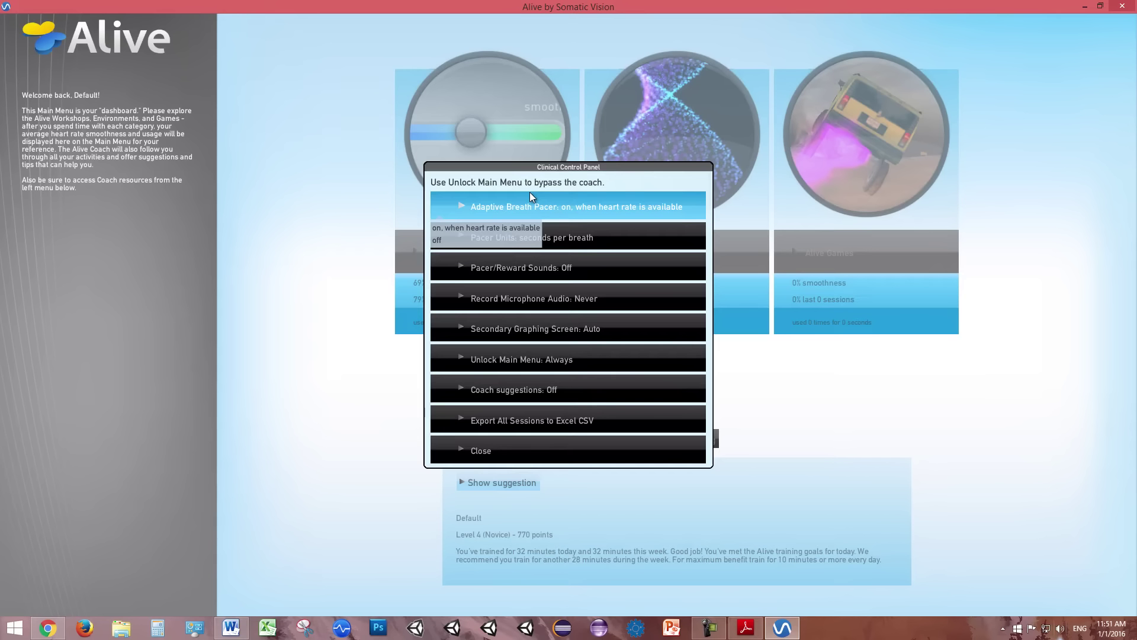
Set Pacer/Reward Sounds in the Clinical Control Panel to Reward Beep + Breath Pacer Sounds.
{"action": "left_click", "coordinate": [567, 266]}
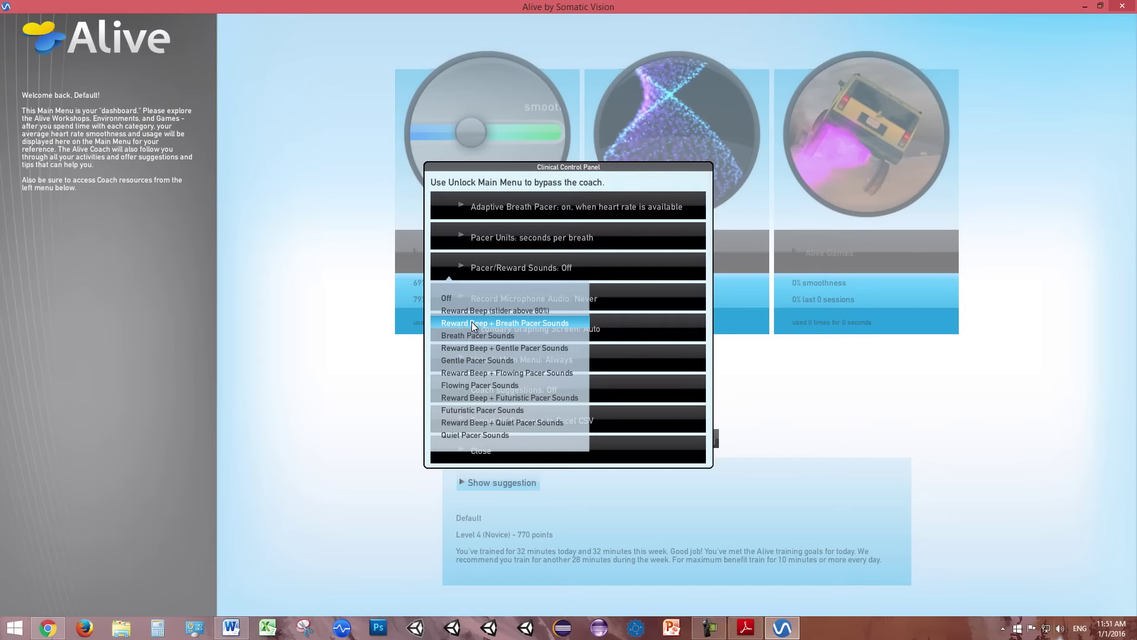
{"action": "left_click", "coordinate": [566, 322]}
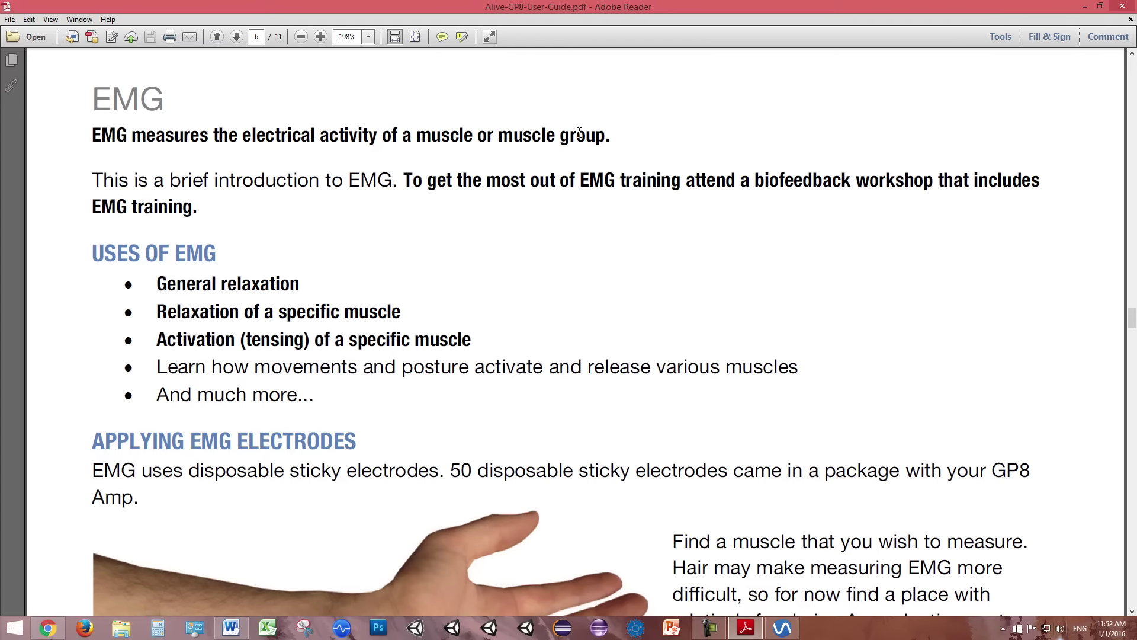
Examine the Applying EMG Electrodes section in the GP8 guide, and start a Graph Training session in Alive with the EMG Graphs.
{"action": "scroll", "coordinate": [640, 279], "scroll_direction": "down", "scroll_amount": 5}
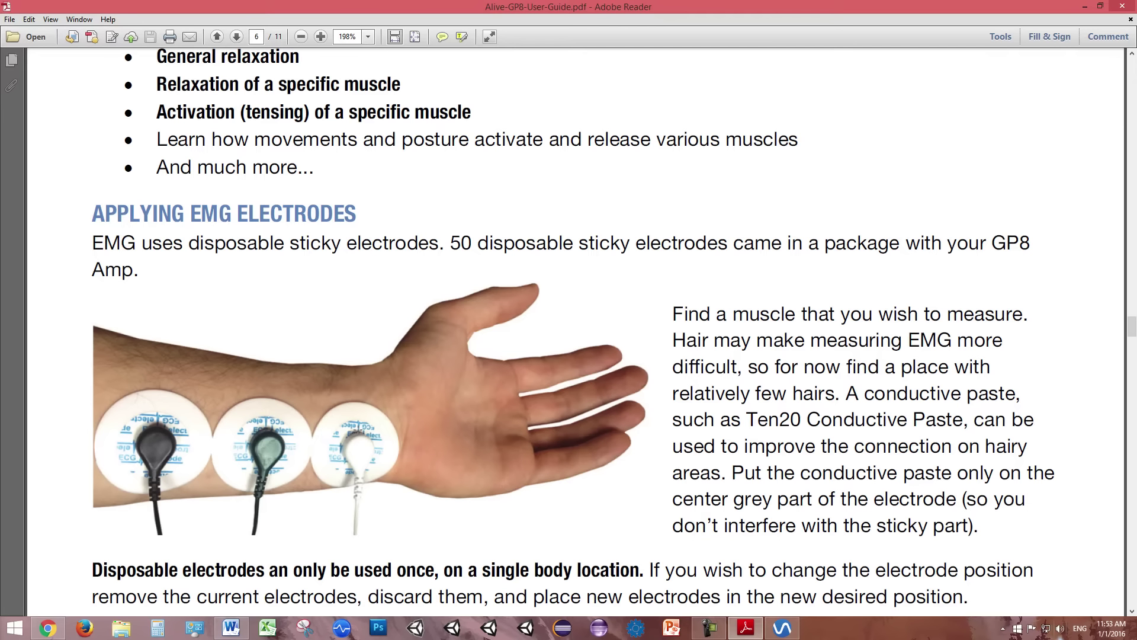
{"action": "left_click", "coordinate": [798, 632]}
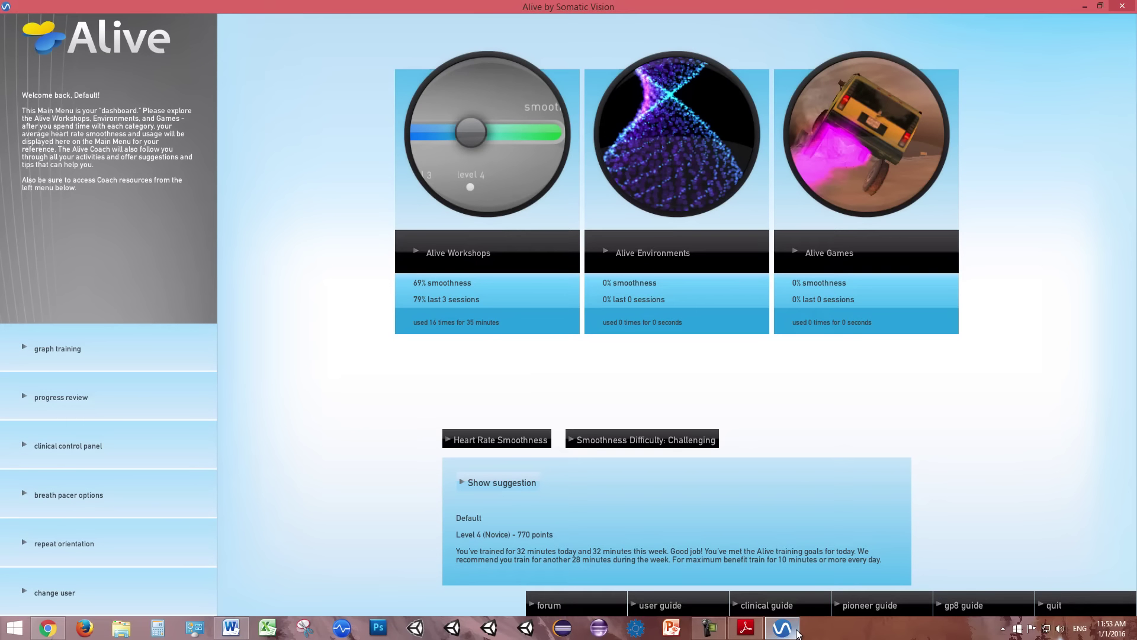
{"action": "left_click", "coordinate": [143, 336]}
{"action": "left_click", "coordinate": [320, 37]}
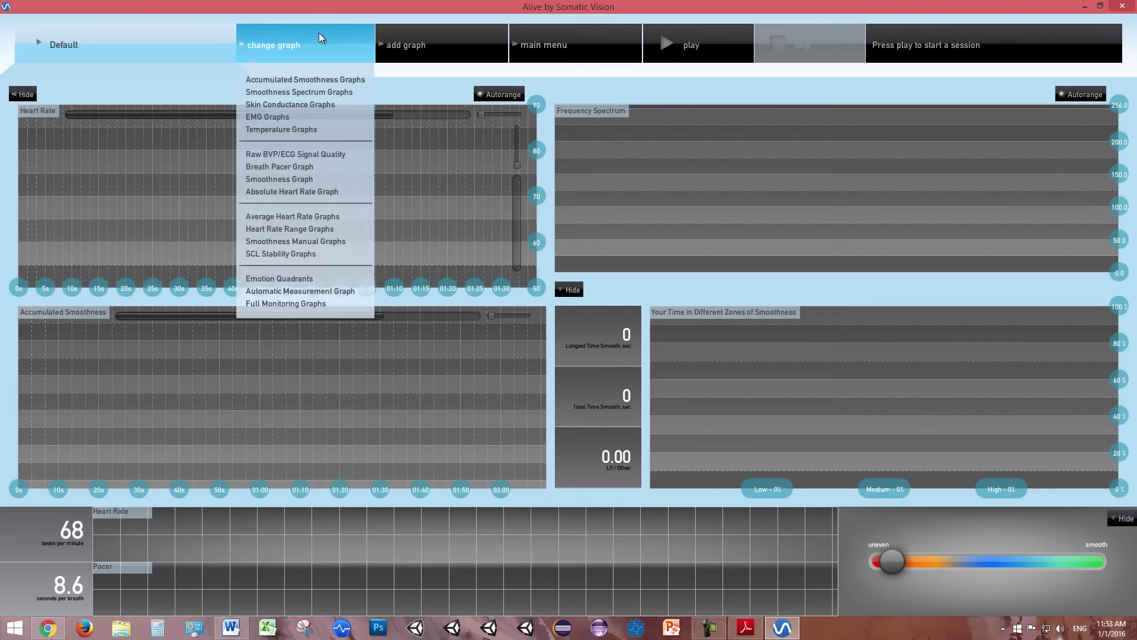
{"action": "left_click", "coordinate": [291, 116]}
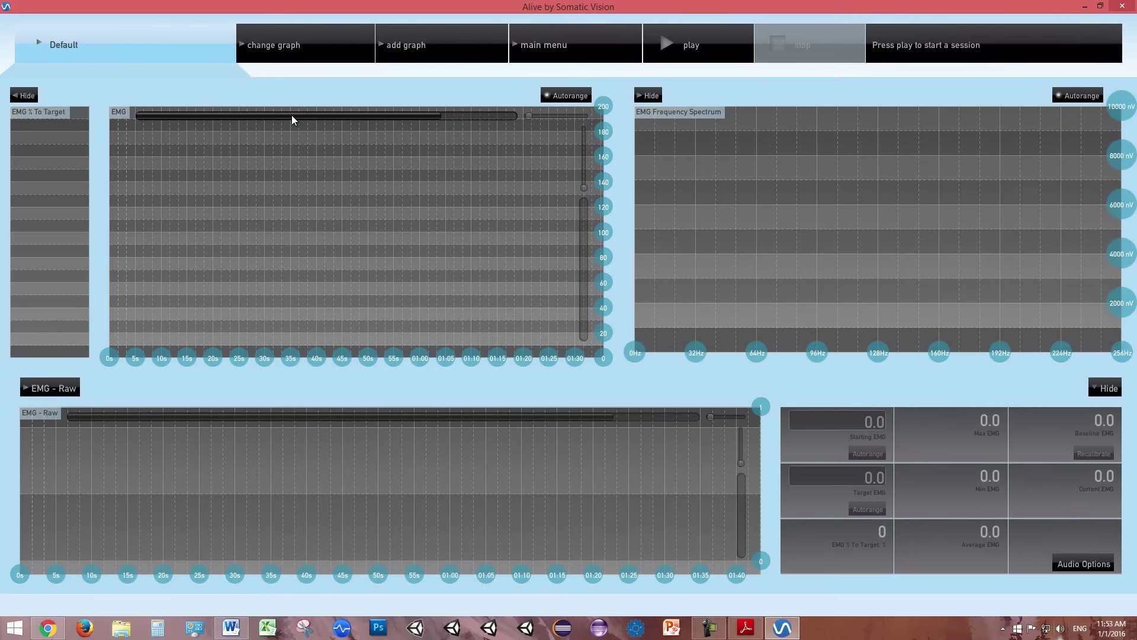
{"action": "left_click", "coordinate": [719, 53]}
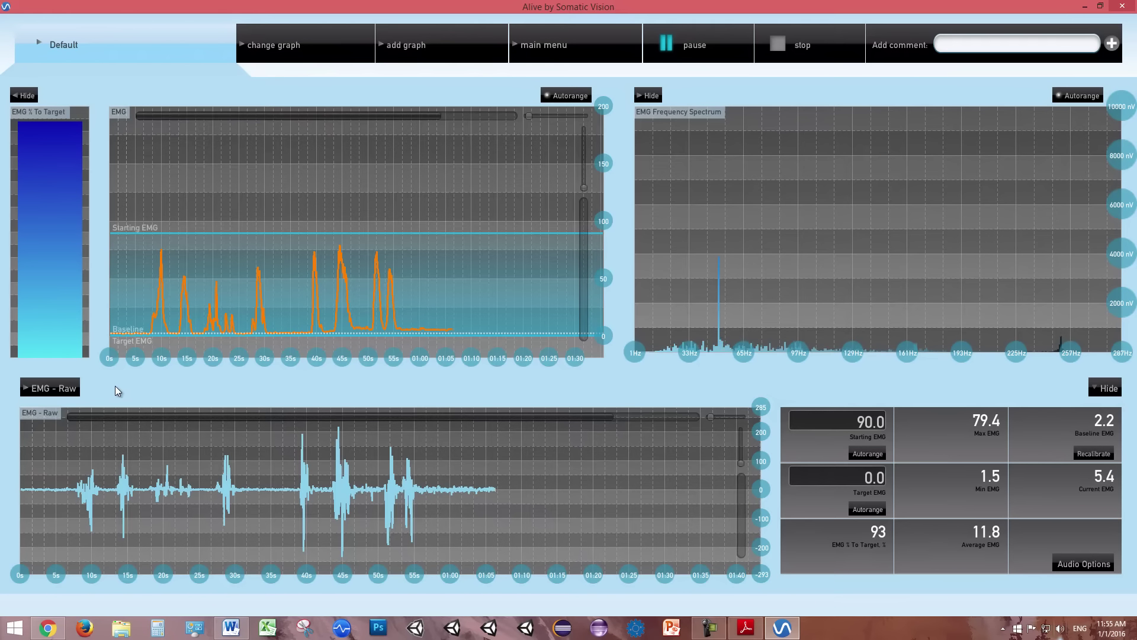
Open the graph choices for the lower EMG - Raw graph and select another graph type.
{"action": "left_click", "coordinate": [59, 389]}
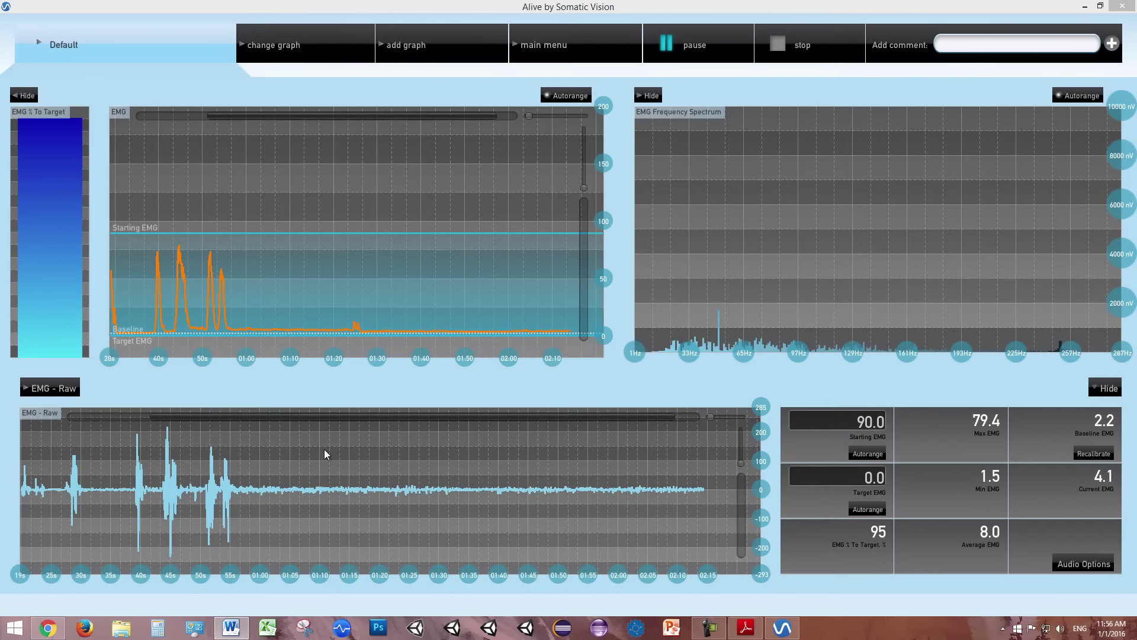
{"action": "left_click", "coordinate": [43, 386]}
{"action": "left_click", "coordinate": [56, 447]}
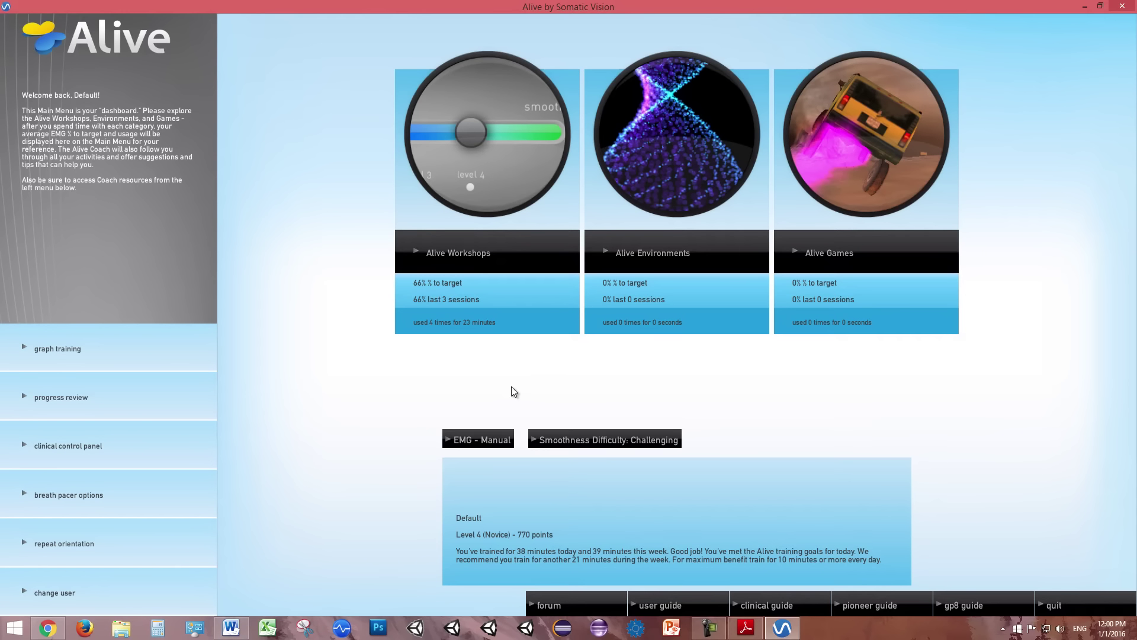
Set the training measure on the main menu to EMG Tension - Automatic and open the Alive Games list.
{"action": "left_click", "coordinate": [502, 443]}
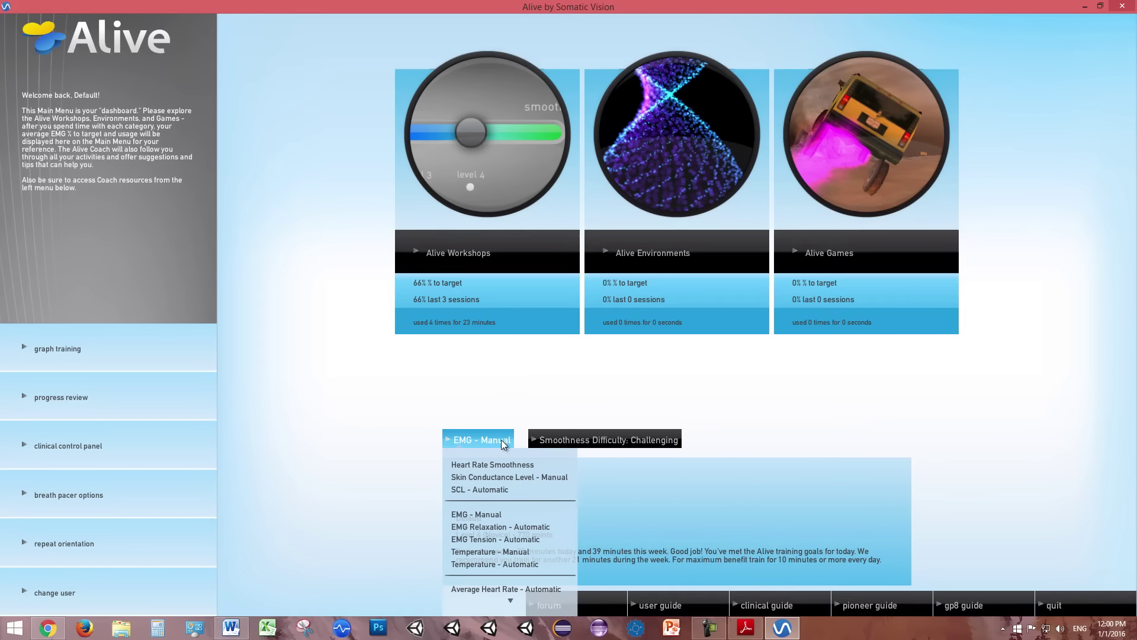
{"action": "left_click", "coordinate": [506, 541]}
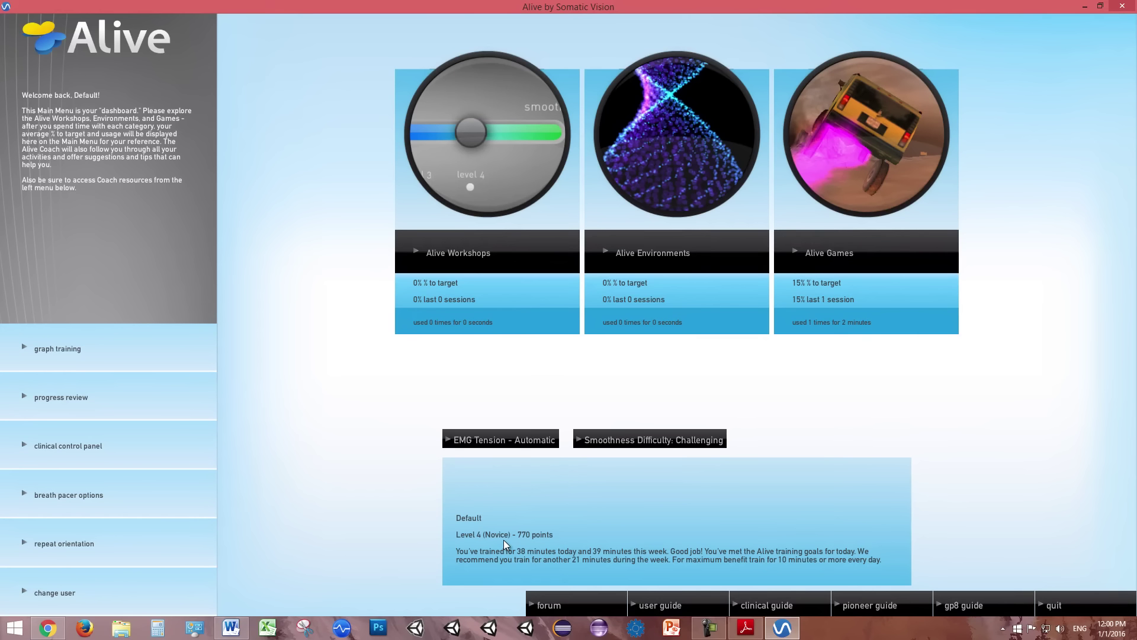
{"action": "left_click", "coordinate": [823, 244]}
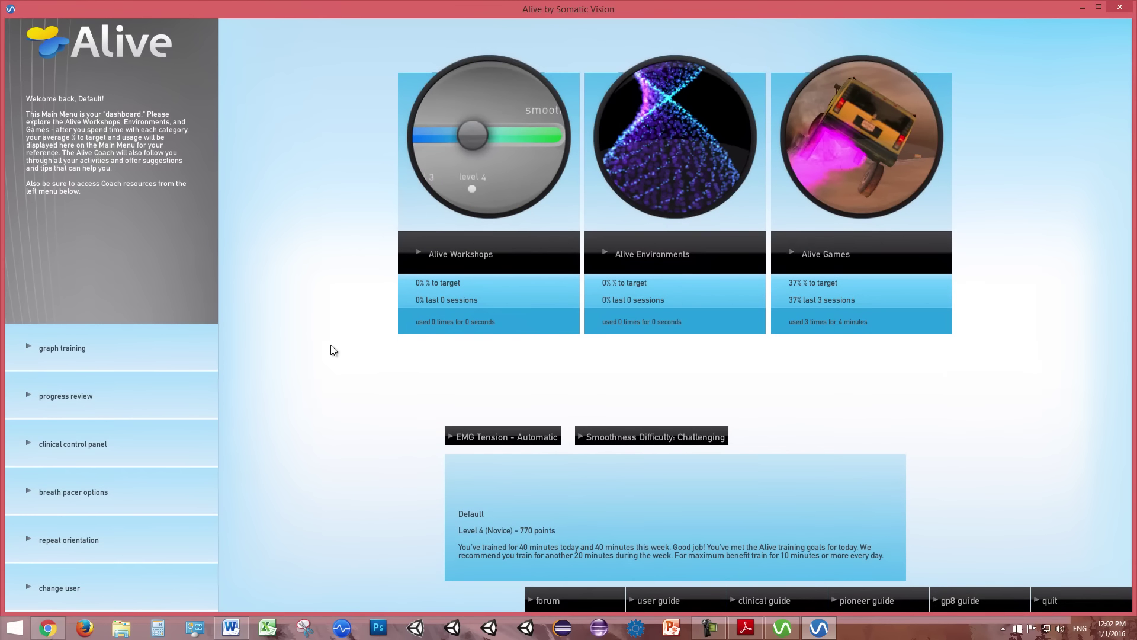
Set the training measure on the main menu to EMG - Manual.
{"action": "left_click", "coordinate": [469, 435]}
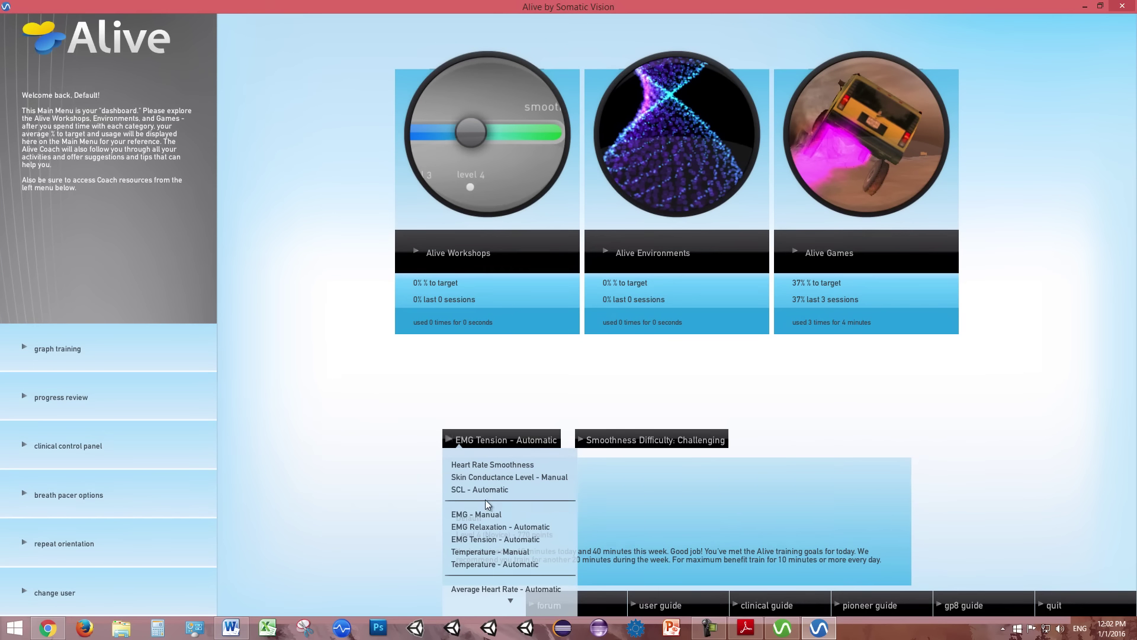
{"action": "left_click", "coordinate": [489, 513]}
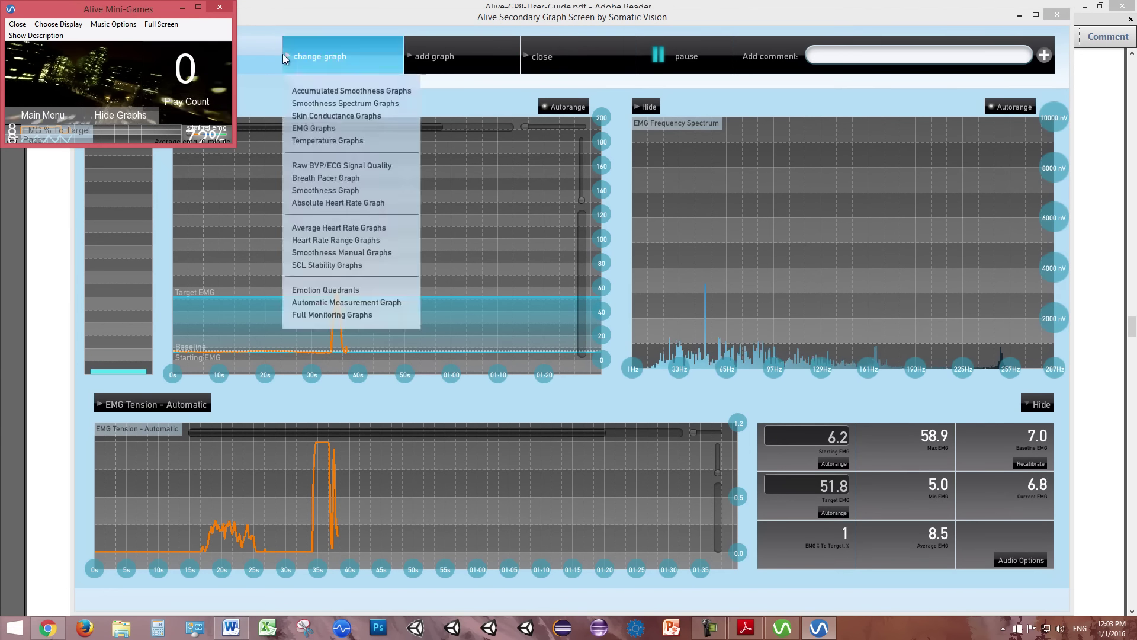
Arrange the Alive Mini-Games window and the Secondary Graph Screen side by side and adjust the Target EMG line on the EMG graph.
{"action": "left_click_drag", "start_coordinate": [235, 145], "coordinate": [584, 613]}
{"action": "left_click", "coordinate": [680, 19]}
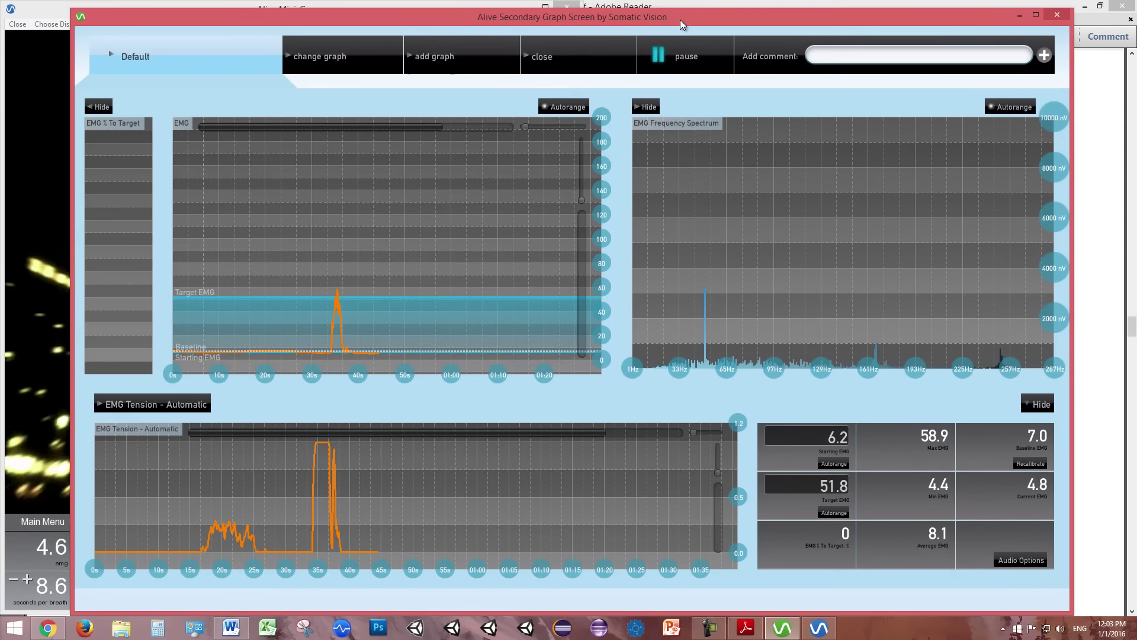
{"action": "left_click_drag", "start_coordinate": [680, 20], "coordinate": [742, 12]}
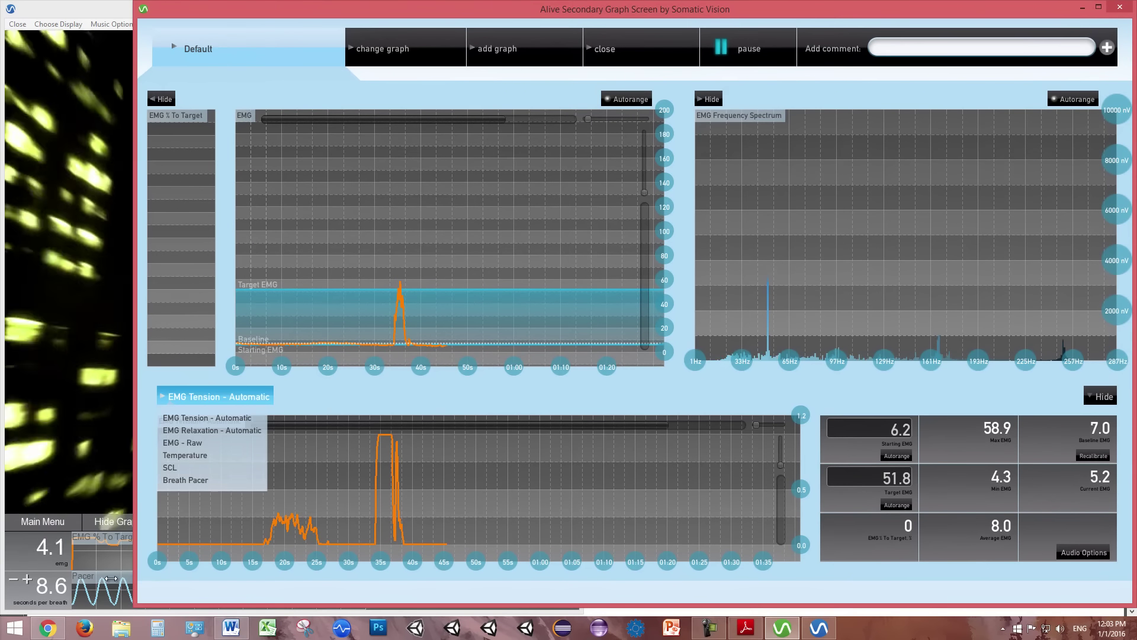
{"action": "left_click_drag", "start_coordinate": [135, 603], "coordinate": [583, 602]}
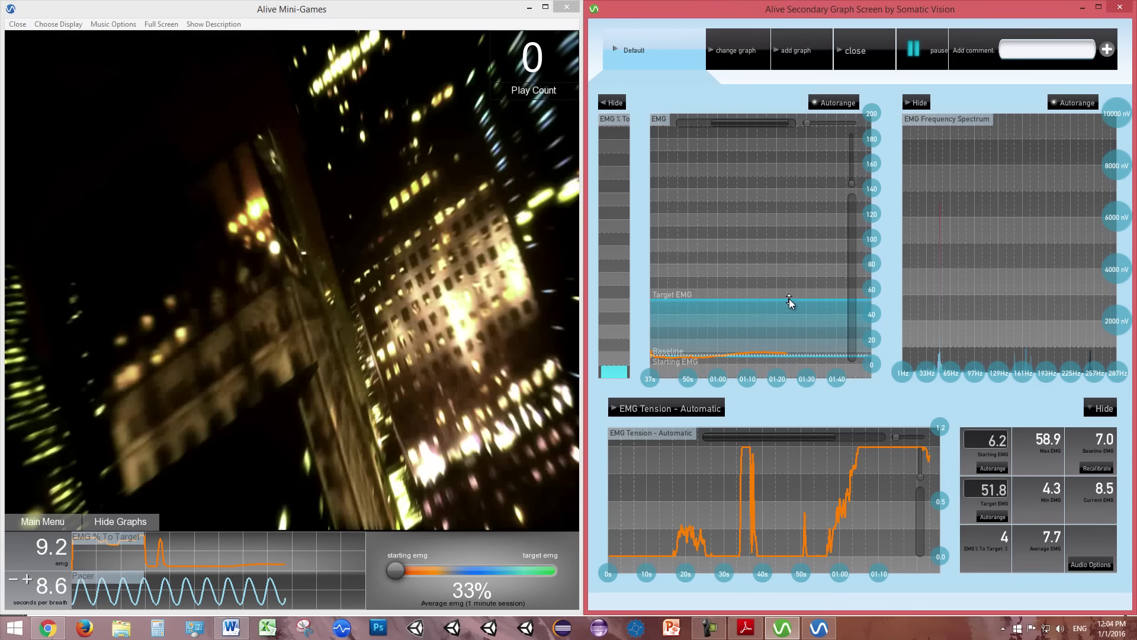
{"action": "left_click_drag", "start_coordinate": [795, 282], "coordinate": [795, 279]}
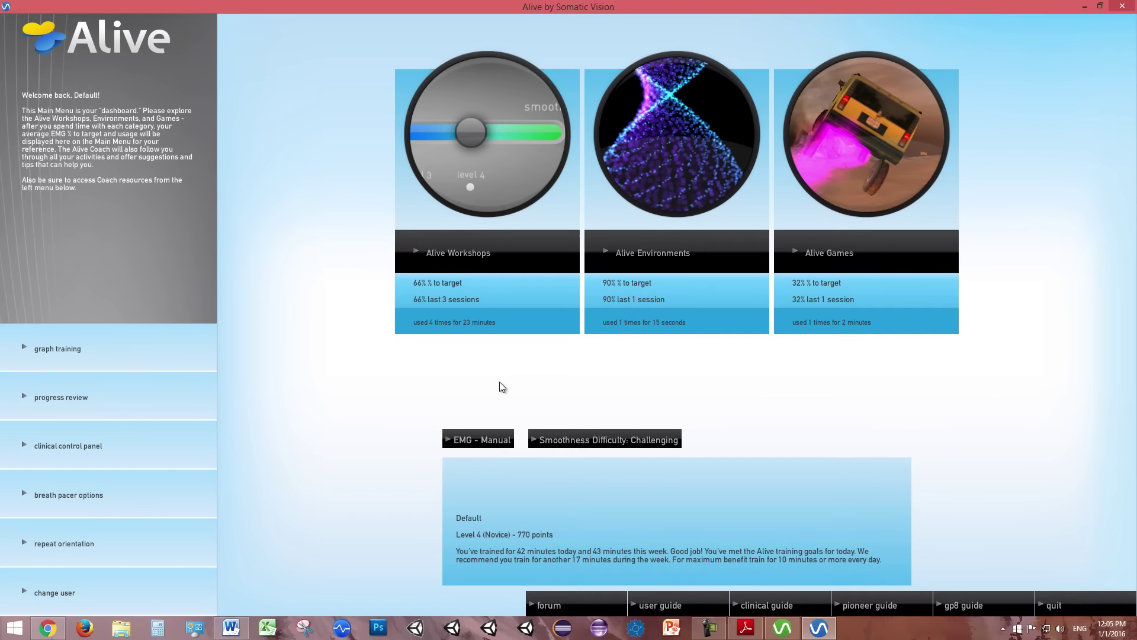
Set the training measure to EMG Relaxation - Automatic and start the Petals of Light environment.
{"action": "left_click", "coordinate": [494, 439]}
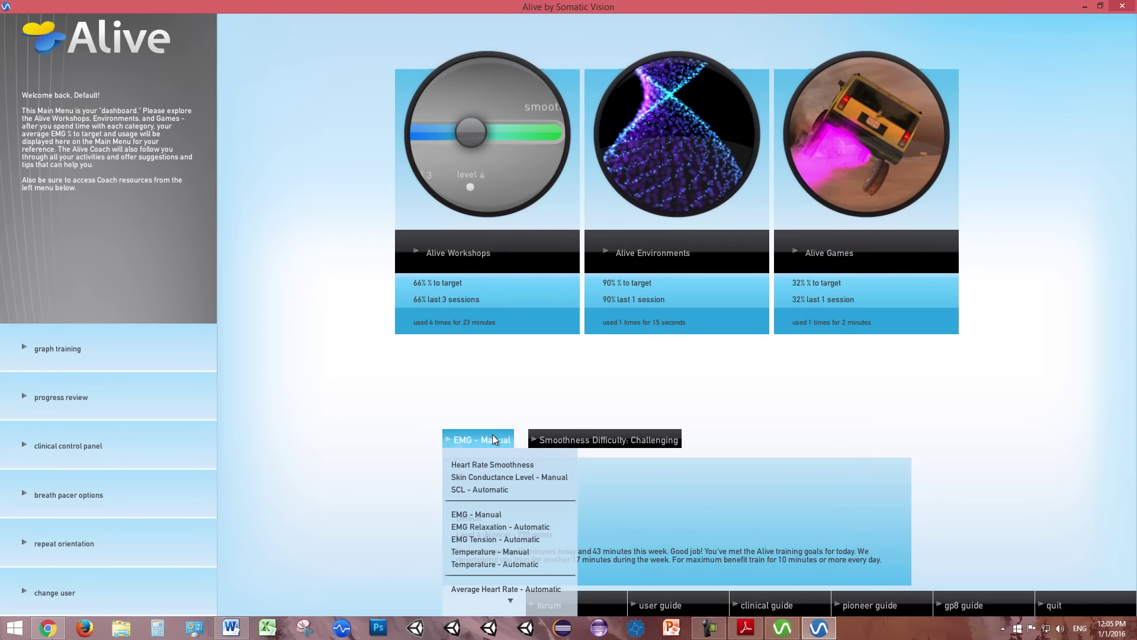
{"action": "left_click", "coordinate": [494, 528]}
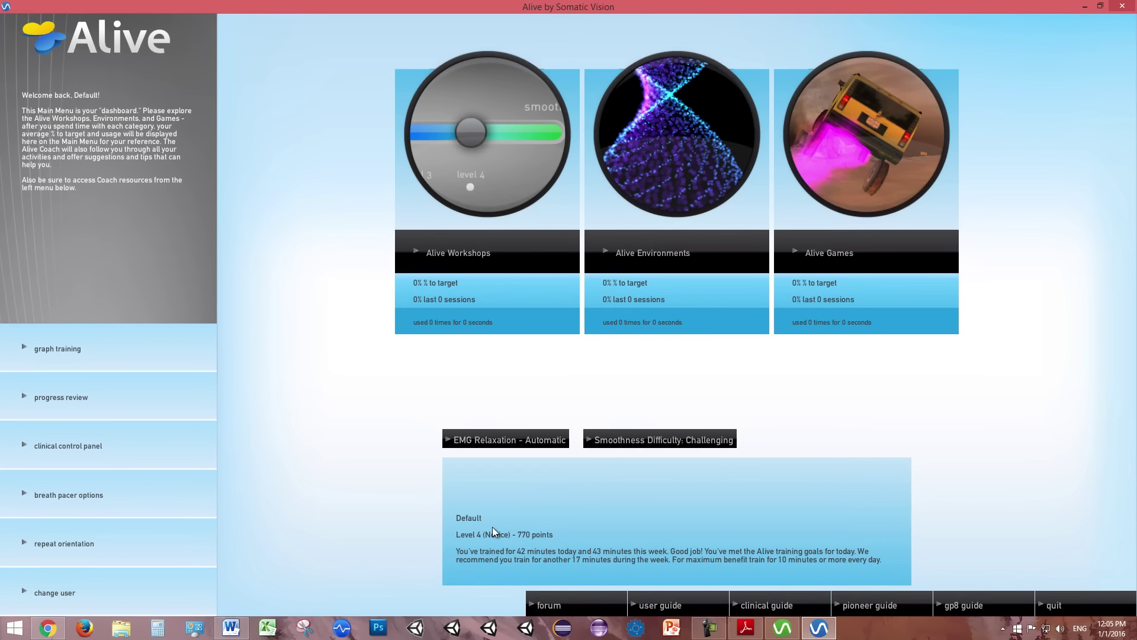
{"action": "left_click", "coordinate": [655, 257]}
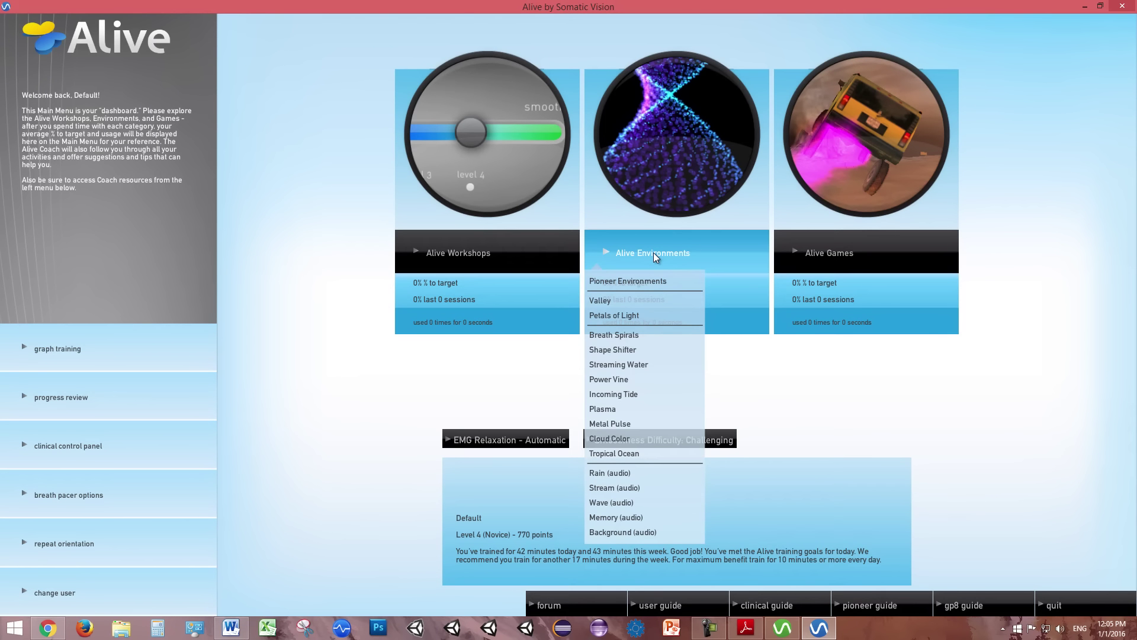
{"action": "left_click", "coordinate": [629, 318]}
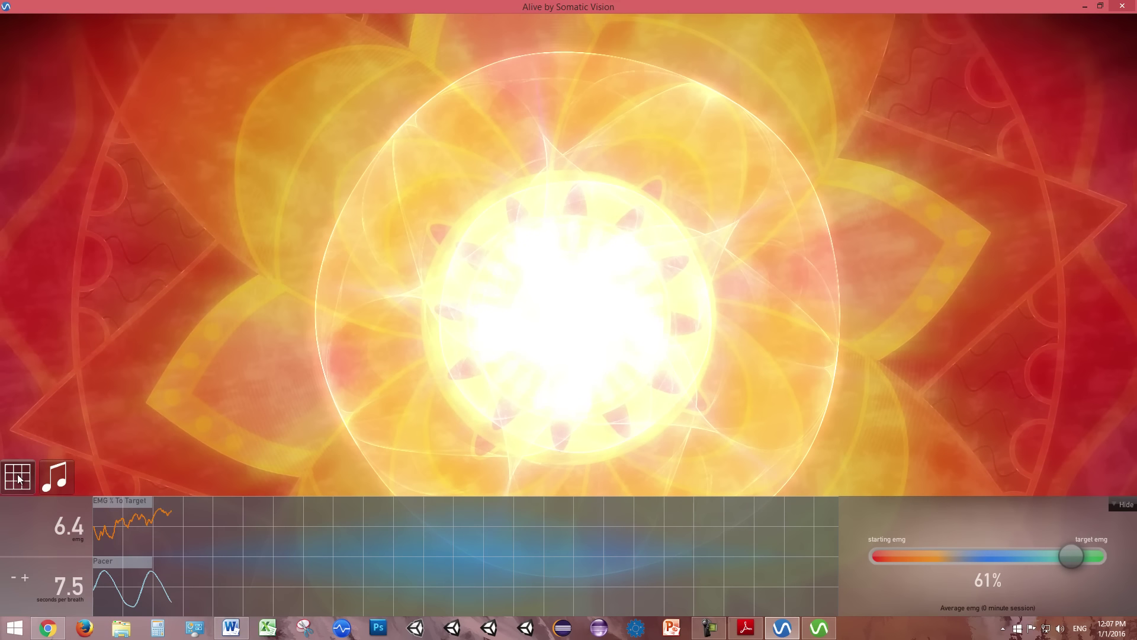
Return to the main menu and open the 1/1 12:06 PM Petals of Light session in Progress Review.
{"action": "left_click", "coordinate": [17, 476]}
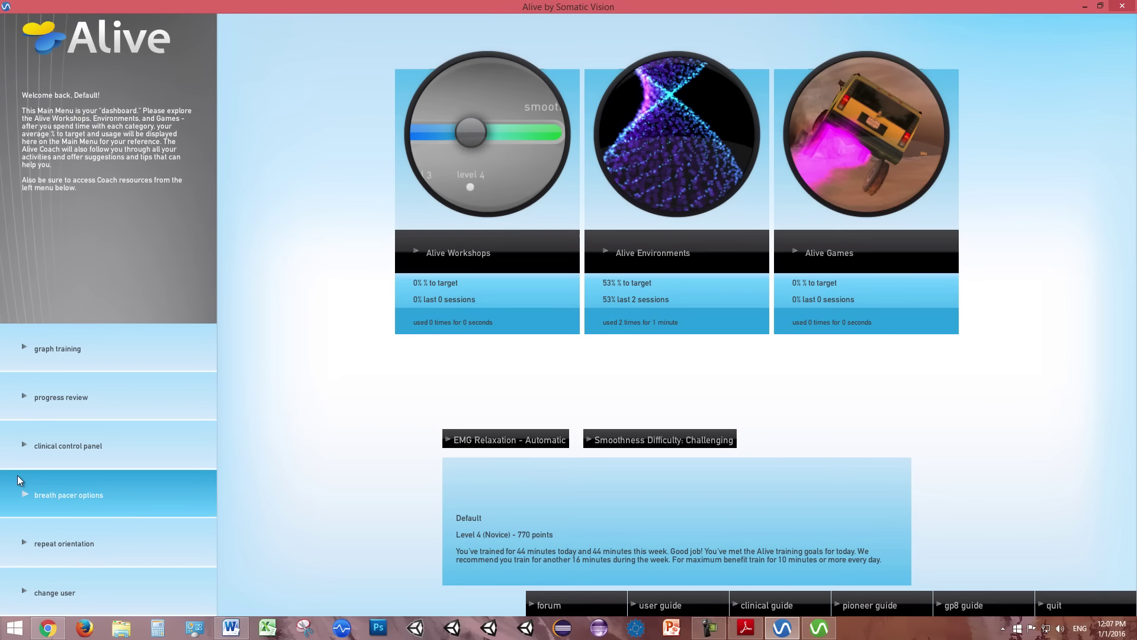
{"action": "left_click", "coordinate": [177, 395]}
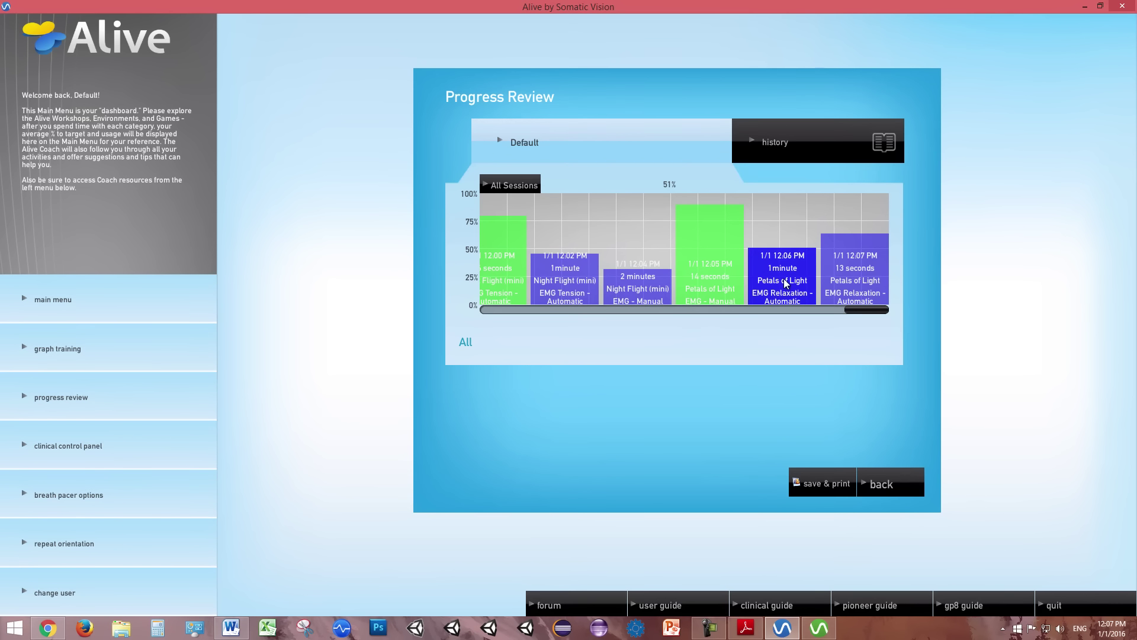
{"action": "left_click", "coordinate": [786, 283]}
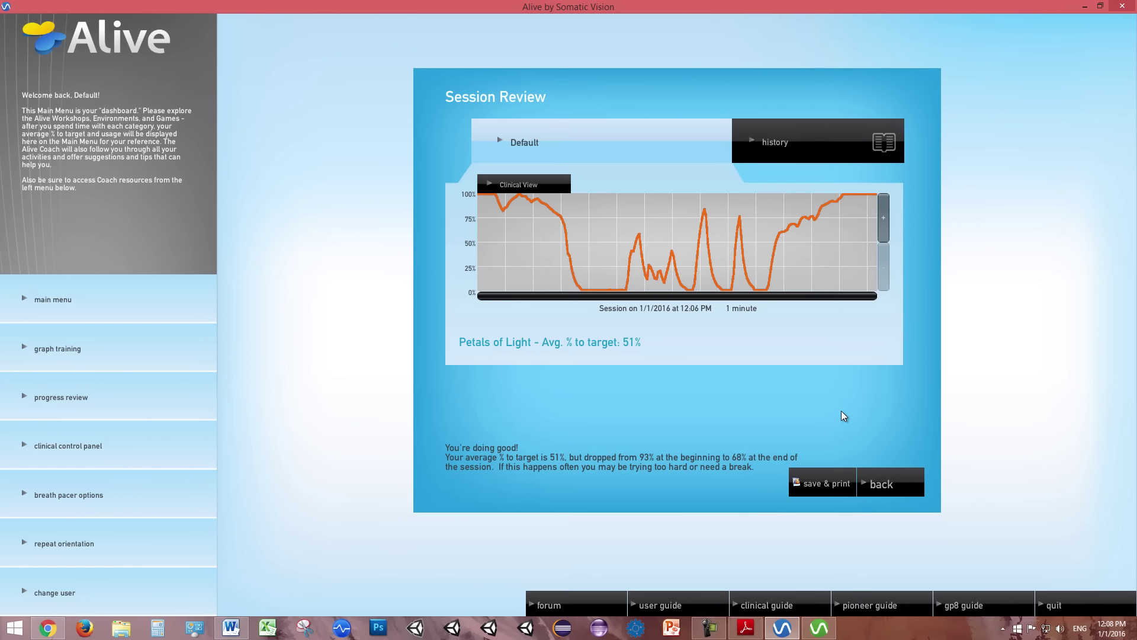
Save the Petals of Light session review, open the Default folder inside Alive Image Capture in Documents, and cancel the print dialog.
{"action": "left_click", "coordinate": [838, 486]}
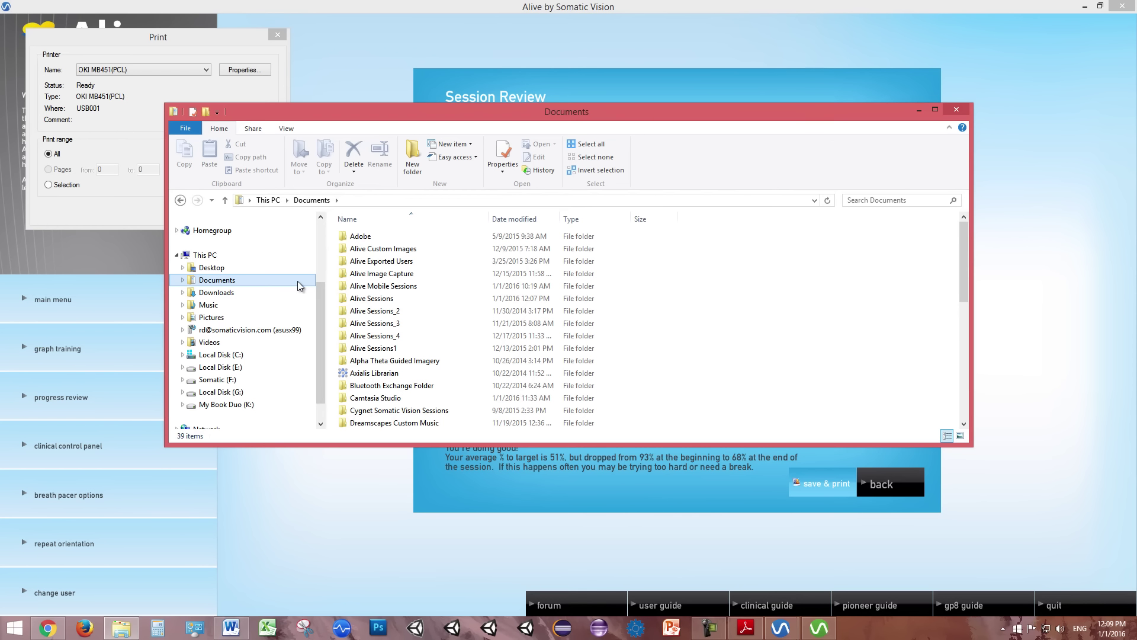
{"action": "double_click", "coordinate": [400, 275]}
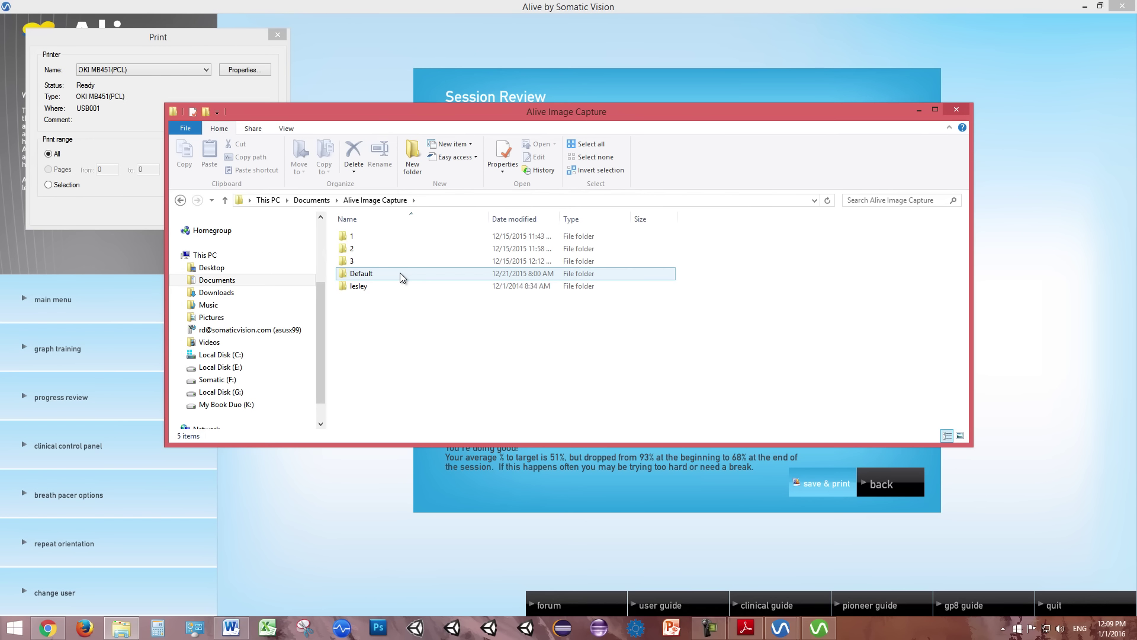
{"action": "double_click", "coordinate": [400, 276]}
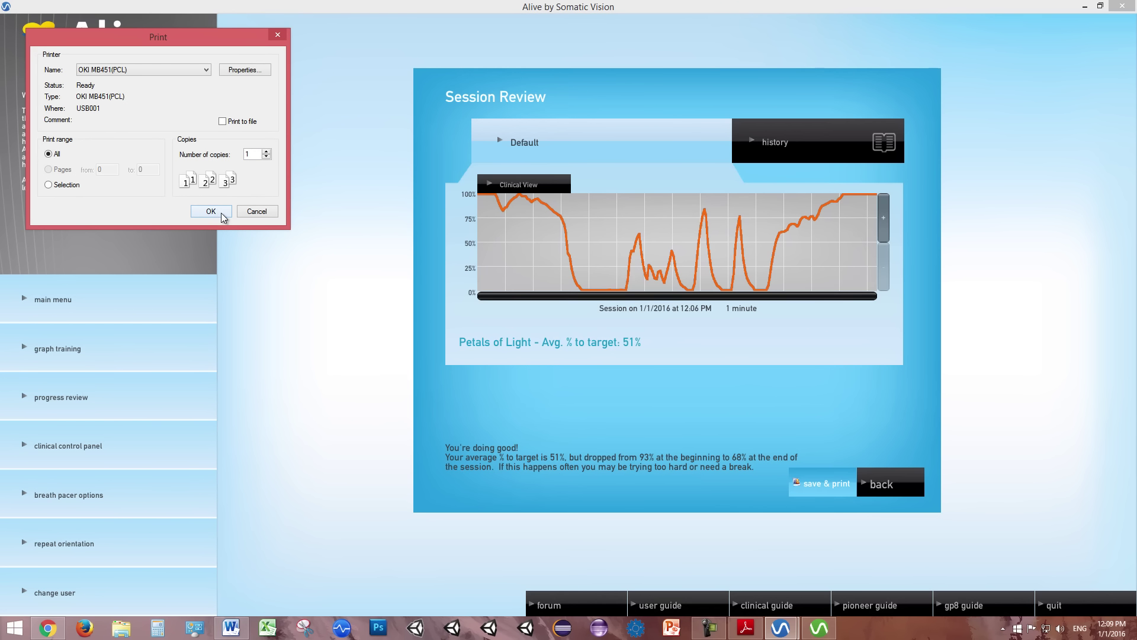
{"action": "left_click", "coordinate": [265, 213]}
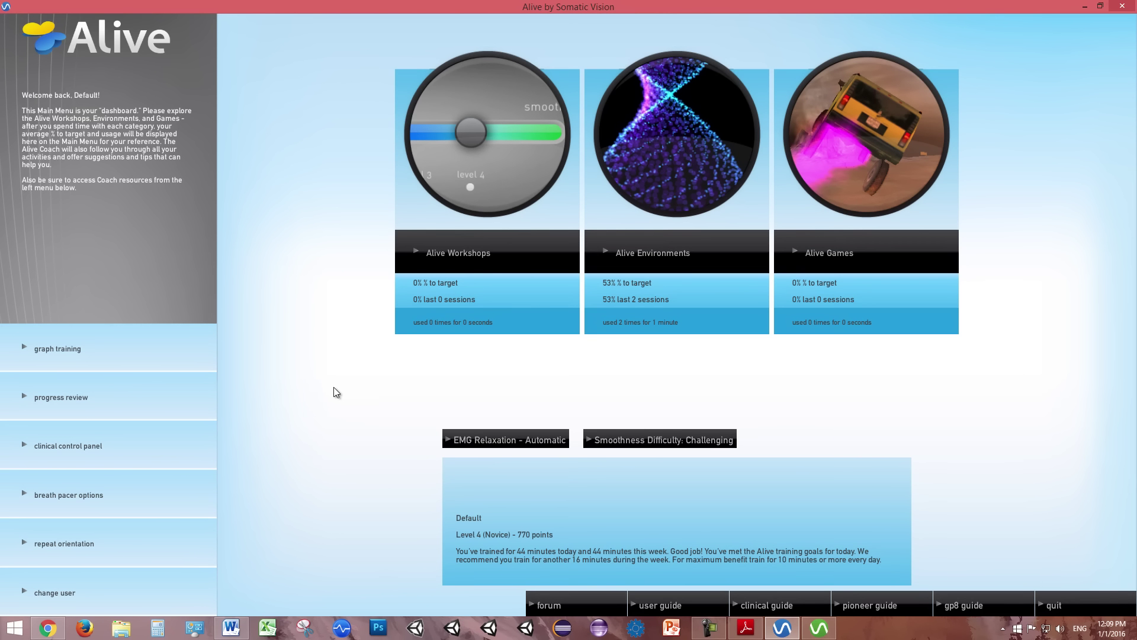
Change the graph training display to Emotion Quadrants.
{"action": "left_click", "coordinate": [639, 272]}
{"action": "left_click", "coordinate": [640, 255]}
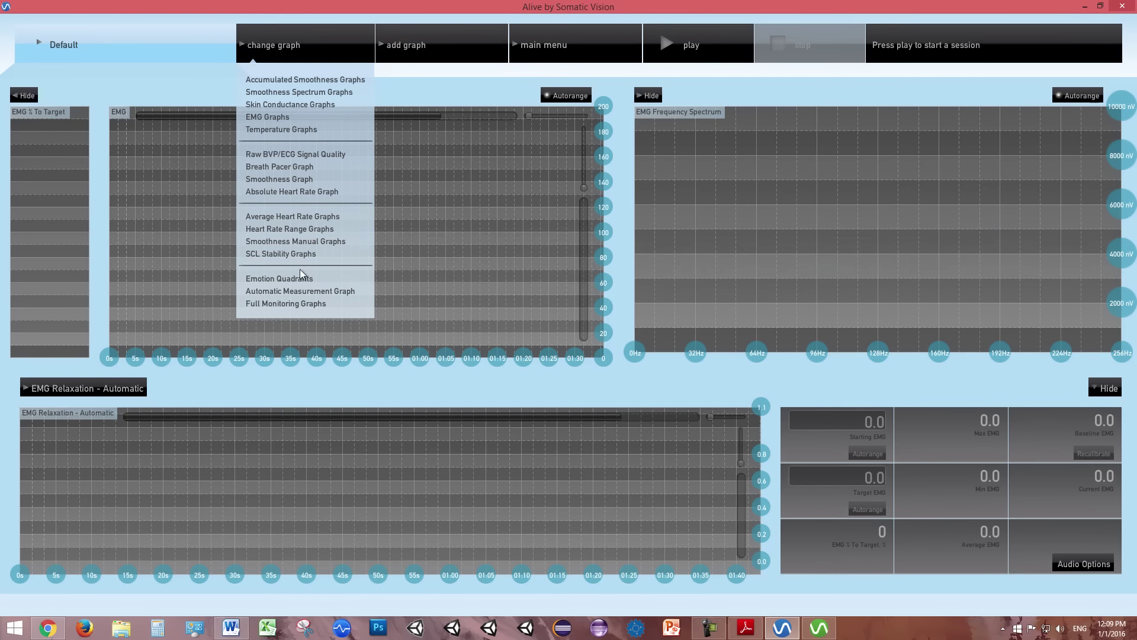
{"action": "left_click", "coordinate": [300, 274]}
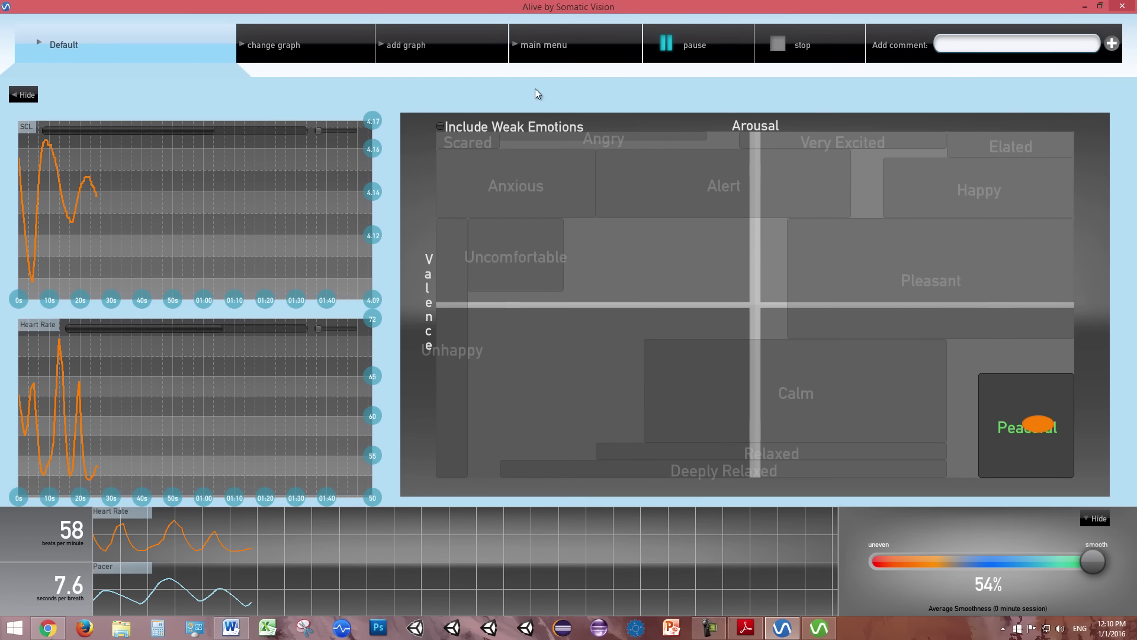
Add the Accumulated Smoothness Graphs in a secondary window and fit it beside the main Alive window in the upper half of the desktop.
{"action": "left_click", "coordinate": [424, 52]}
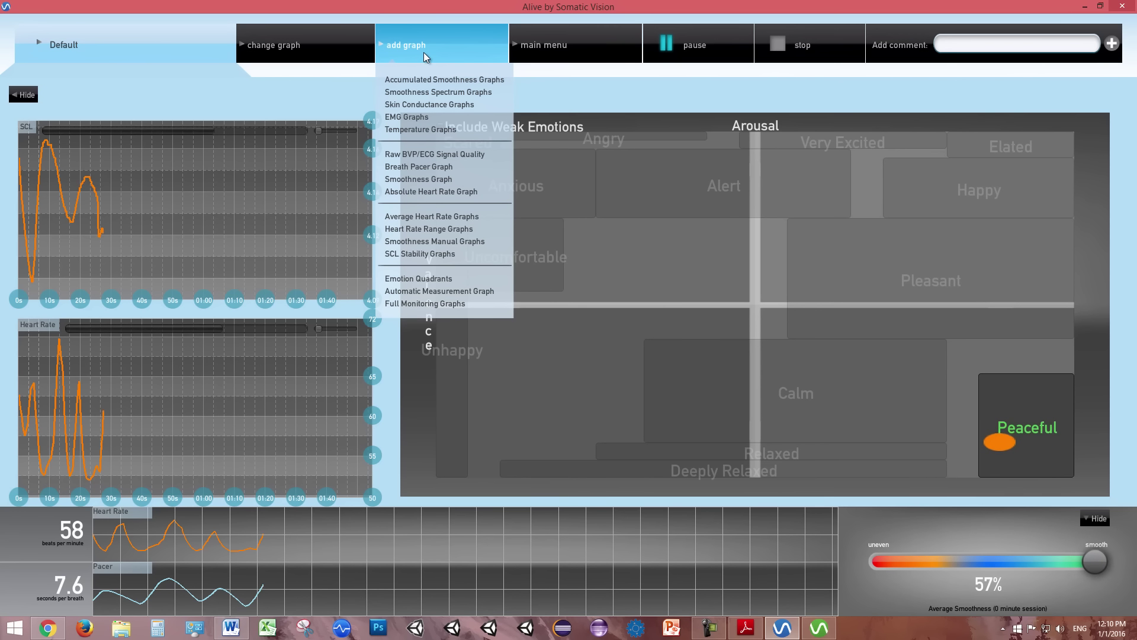
{"action": "left_click", "coordinate": [430, 82]}
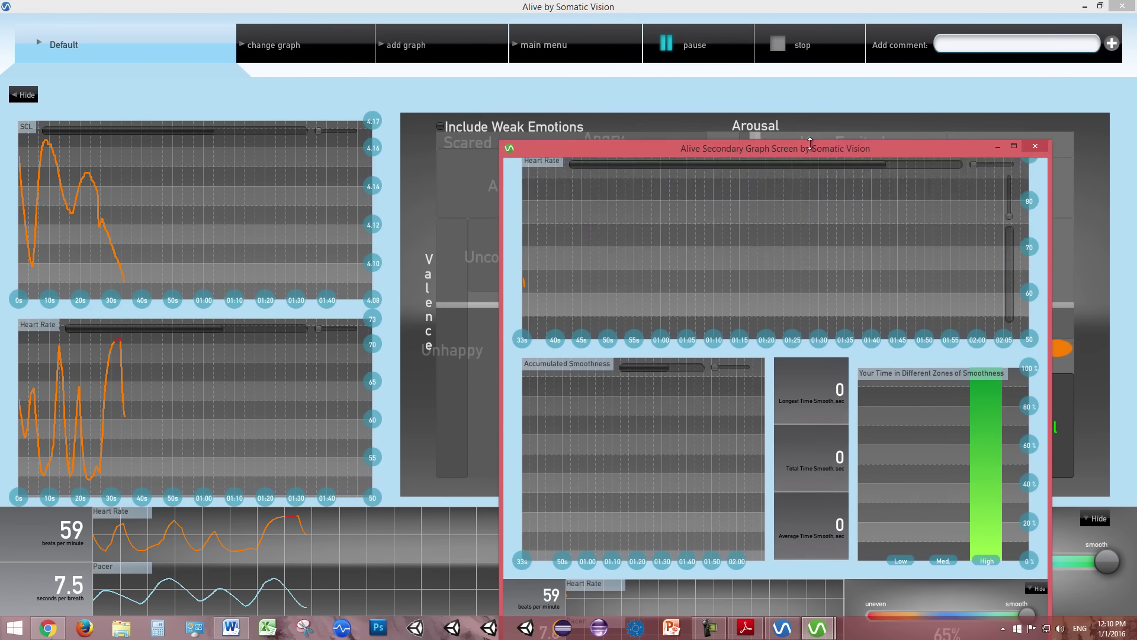
{"action": "left_click_drag", "start_coordinate": [810, 144], "coordinate": [810, 273]}
{"action": "left_click_drag", "start_coordinate": [825, 278], "coordinate": [914, 168]}
{"action": "double_click", "coordinate": [917, 7]}
{"action": "left_click_drag", "start_coordinate": [1135, 614], "coordinate": [587, 312]}
{"action": "left_click_drag", "start_coordinate": [770, 167], "coordinate": [773, 8]}
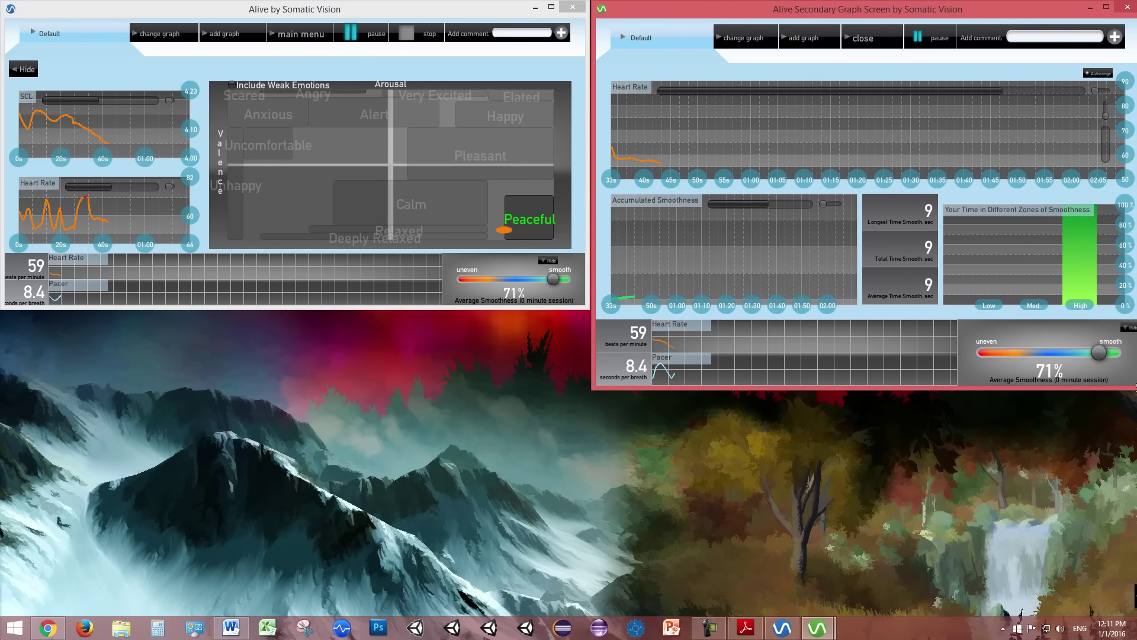
{"action": "left_click_drag", "start_coordinate": [1135, 392], "coordinate": [1128, 311]}
Add a secondary window with the skin conductance graphs and fit it directly below the main Alive window.
{"action": "left_click", "coordinate": [797, 33]}
{"action": "left_click", "coordinate": [824, 119]}
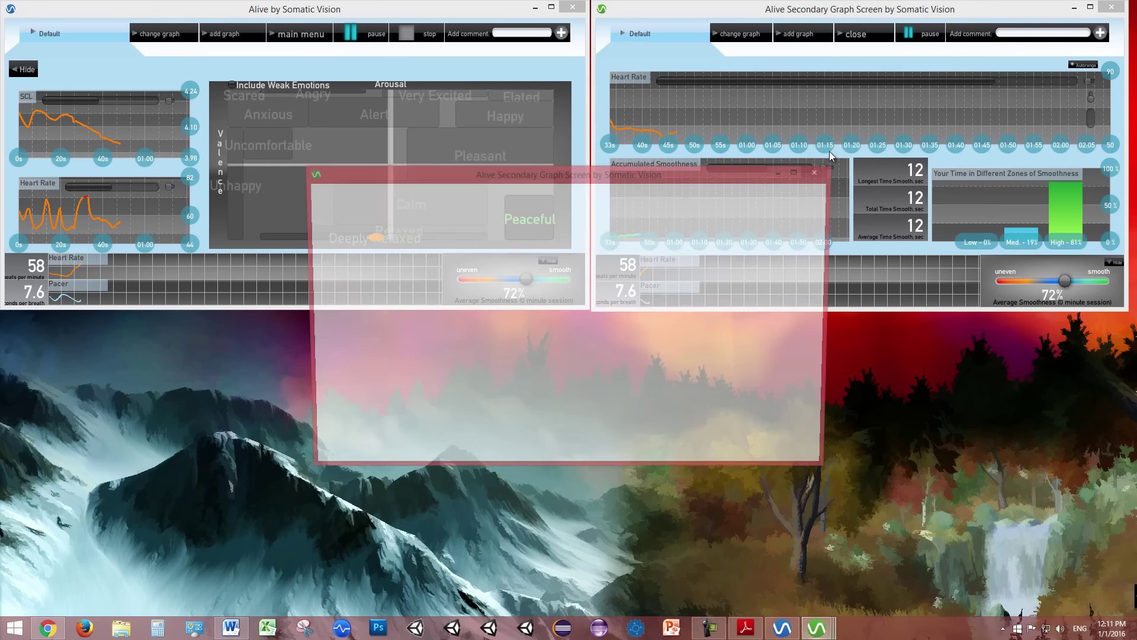
{"action": "left_click_drag", "start_coordinate": [698, 172], "coordinate": [397, 311]}
{"action": "left_click_drag", "start_coordinate": [533, 462], "coordinate": [591, 462]}
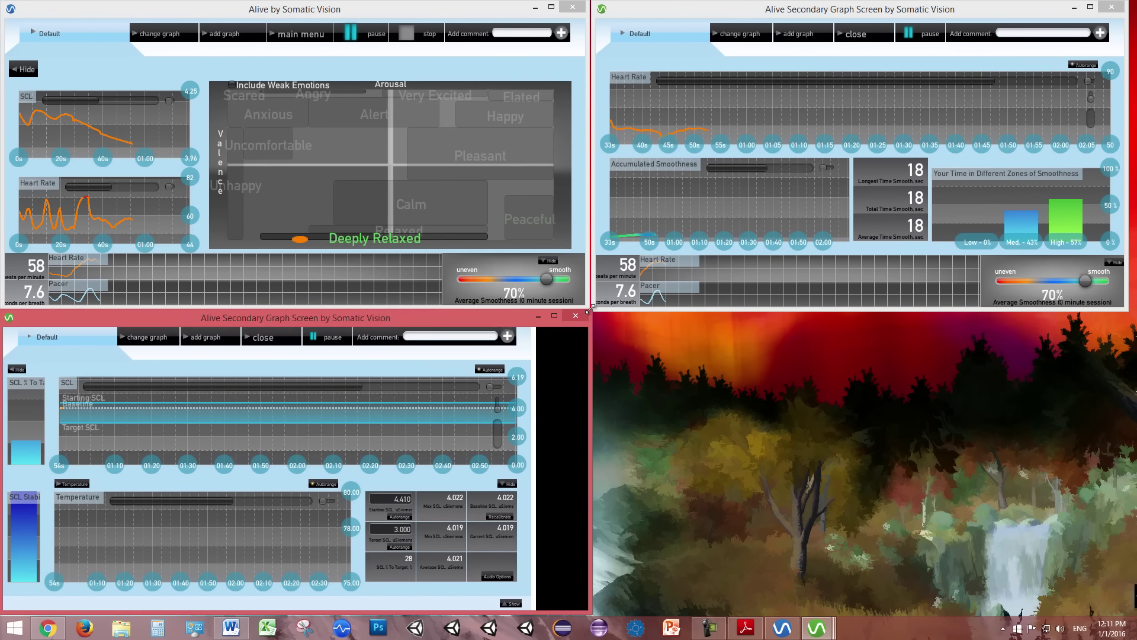
Add a Raw BVP/ECG Signal Quality window and fit it into the remaining free quarter of the desktop.
{"action": "left_click", "coordinate": [800, 34]}
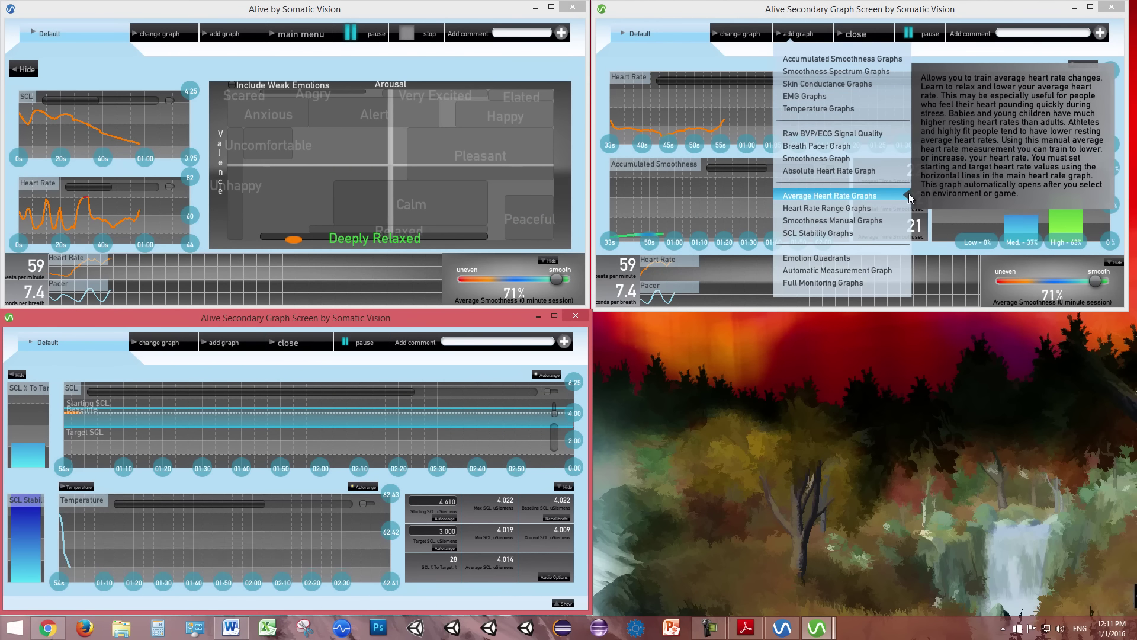
{"action": "left_click", "coordinate": [872, 133]}
{"action": "left_click_drag", "start_coordinate": [619, 180], "coordinate": [888, 322]}
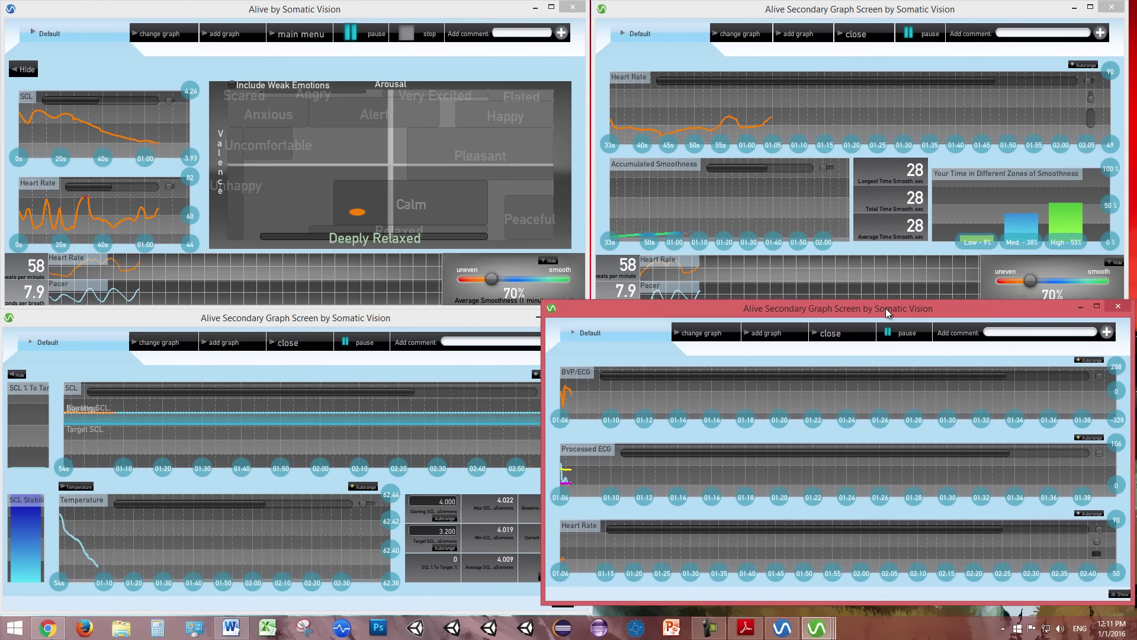
{"action": "left_click_drag", "start_coordinate": [542, 310], "coordinate": [592, 309]}
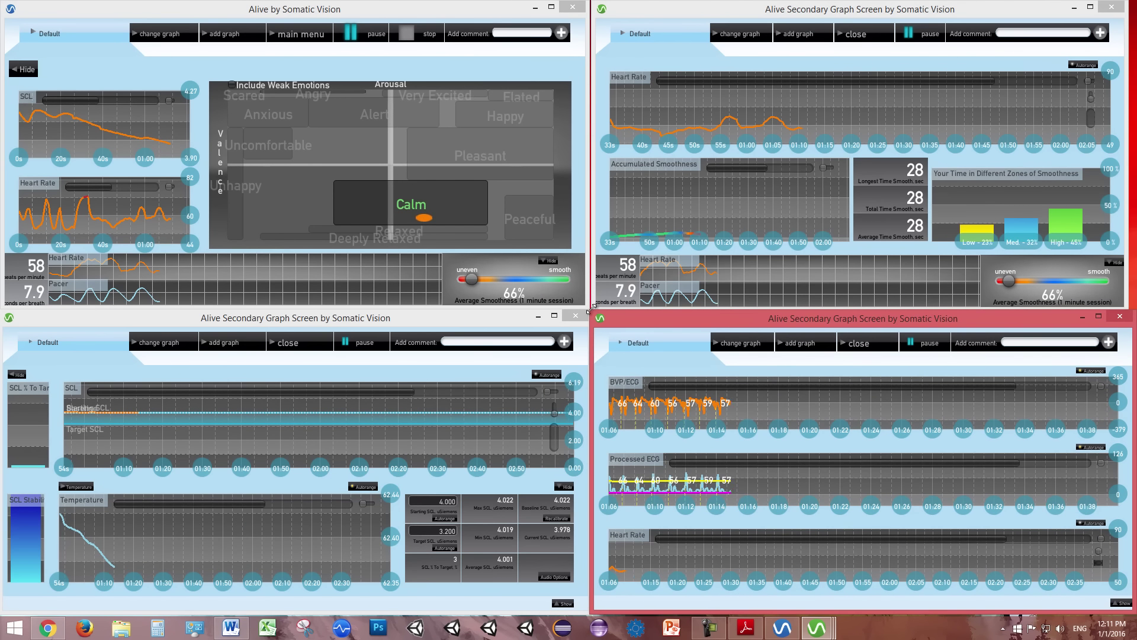
Return to the main menu and look through the list of Alive Workshops.
{"action": "left_click", "coordinate": [1118, 265]}
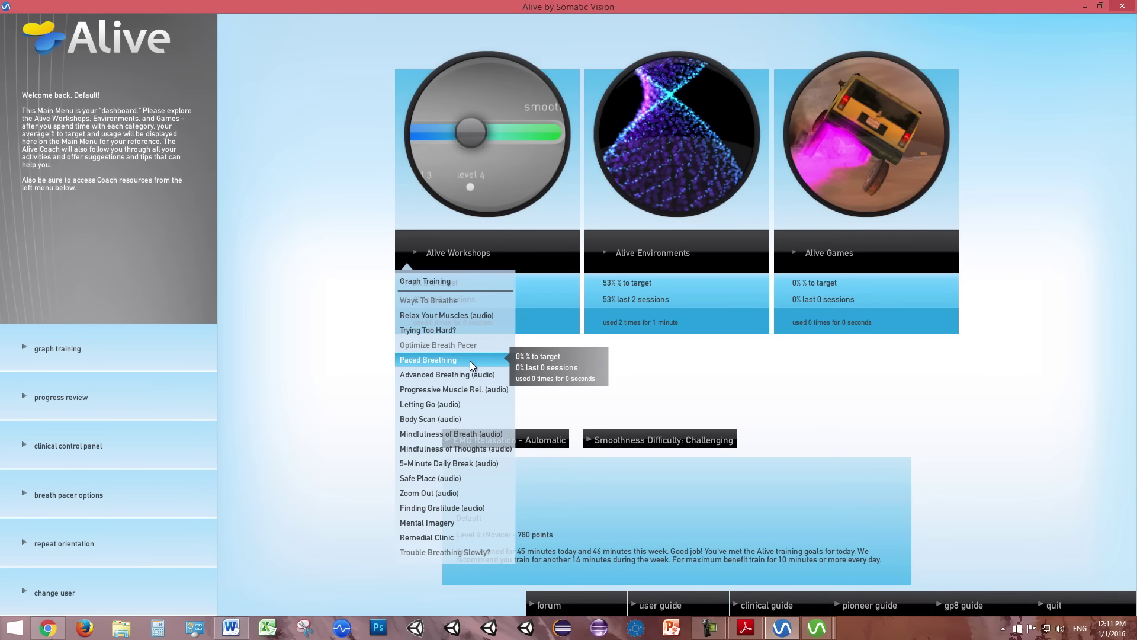
{"action": "mouse_move", "coordinate": [483, 374]}
{"action": "left_click", "coordinate": [592, 393]}
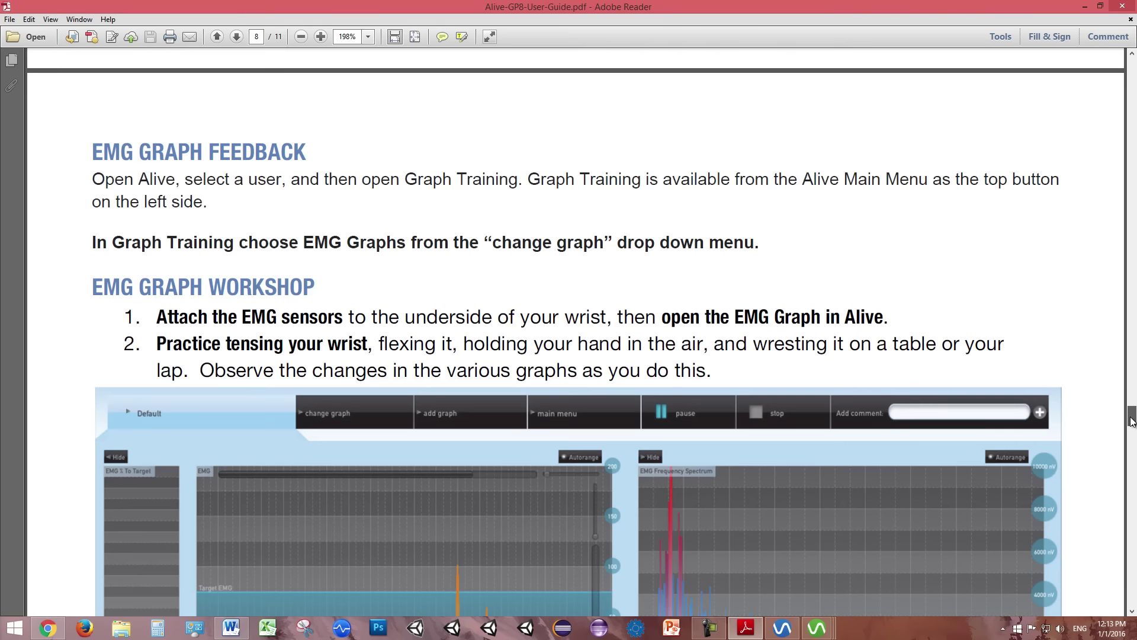
Go to the Temperature section on page 9 of Alive-GP8-User-Guide.pdf in Adobe Reader.
{"action": "left_click_drag", "start_coordinate": [1129, 415], "coordinate": [1129, 472]}
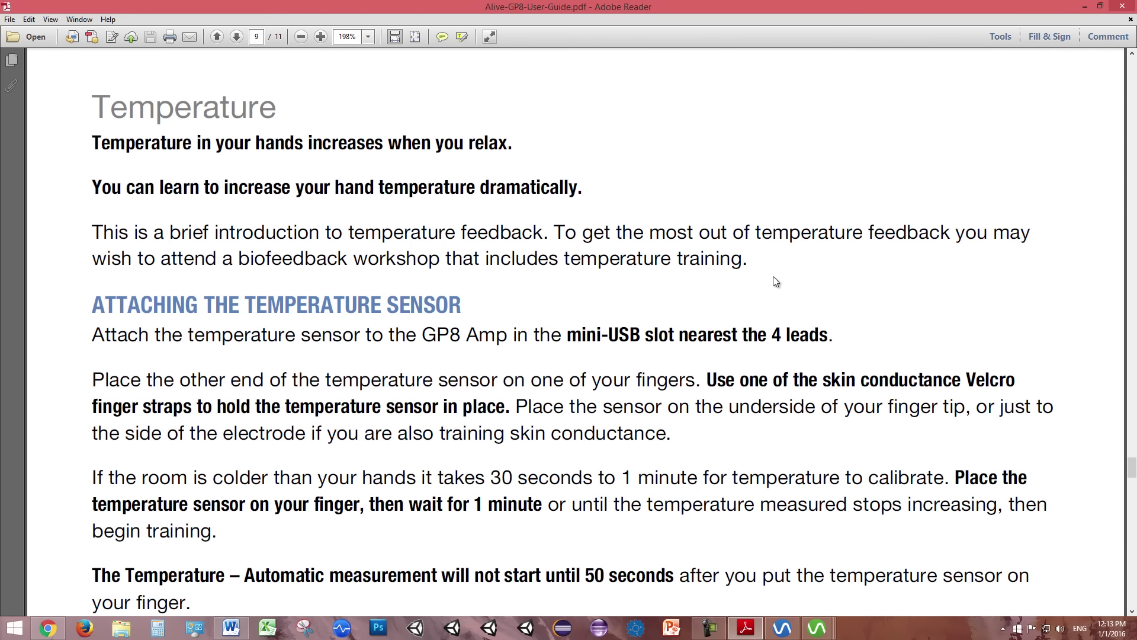